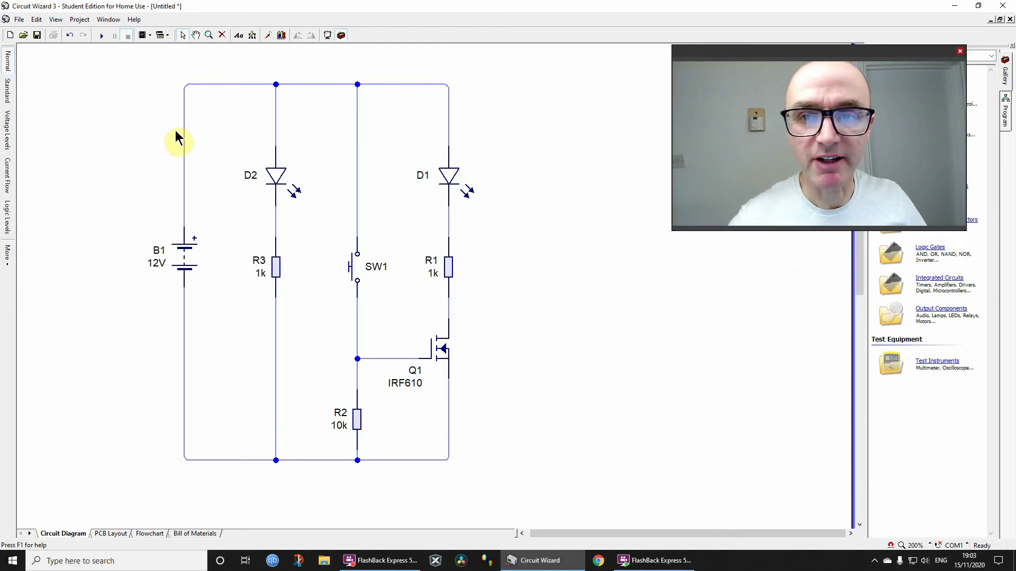
Step: Select the whole circuit and show its PCB layout in Normal style with red copper tracks
drag(101, 55, 539, 497)
click(662, 420)
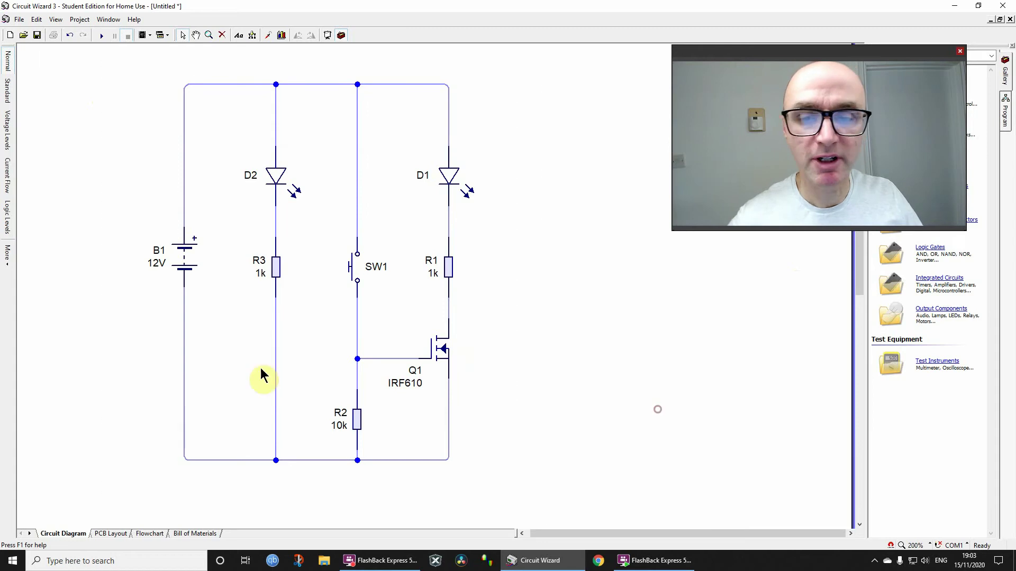
click(118, 534)
click(679, 306)
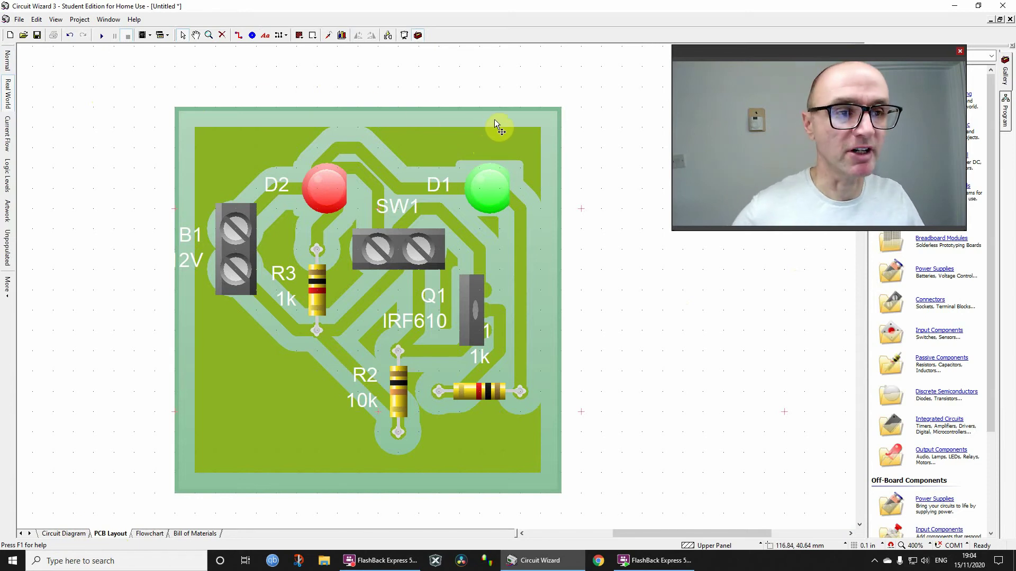
click(7, 63)
click(412, 134)
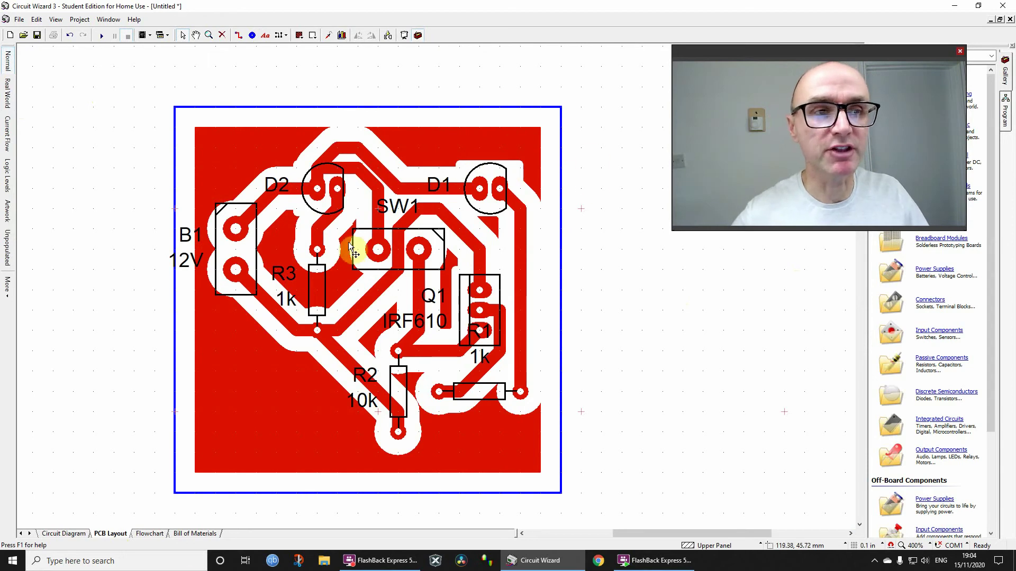
Step: Start a PCB Quality Check, set the report's save file, and keep Circuit Diagram for comparison
click(77, 20)
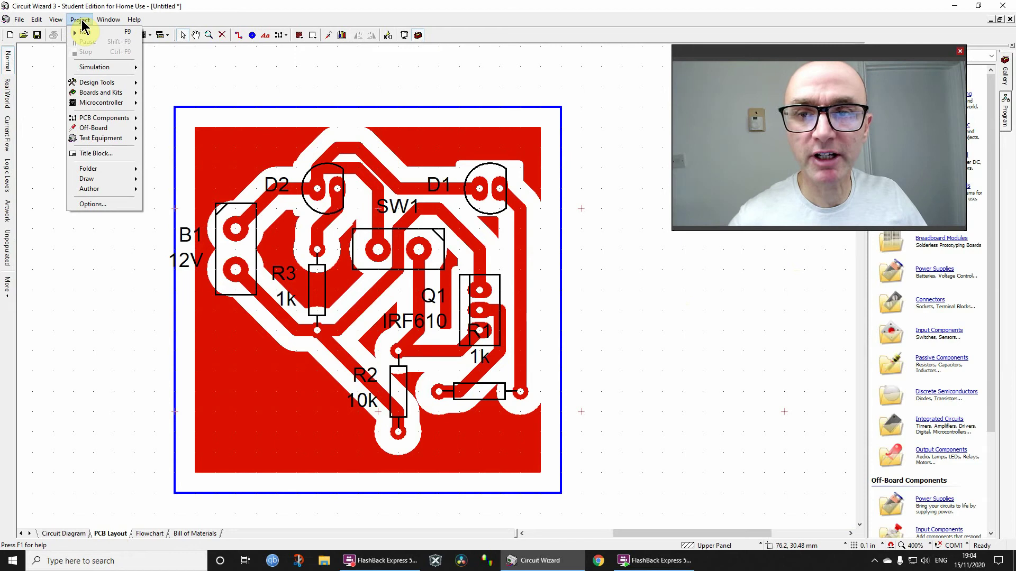
click(104, 118)
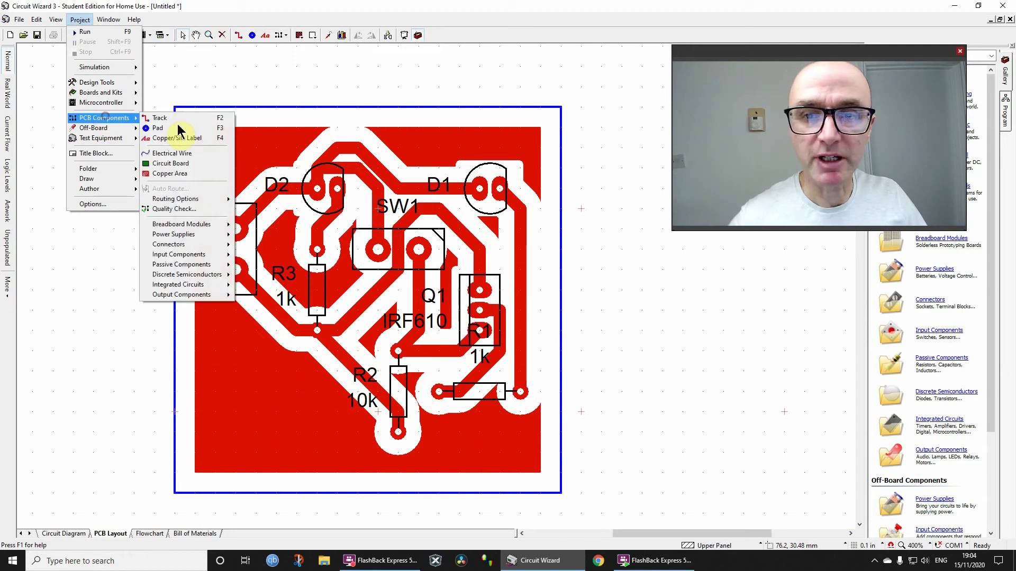
click(189, 211)
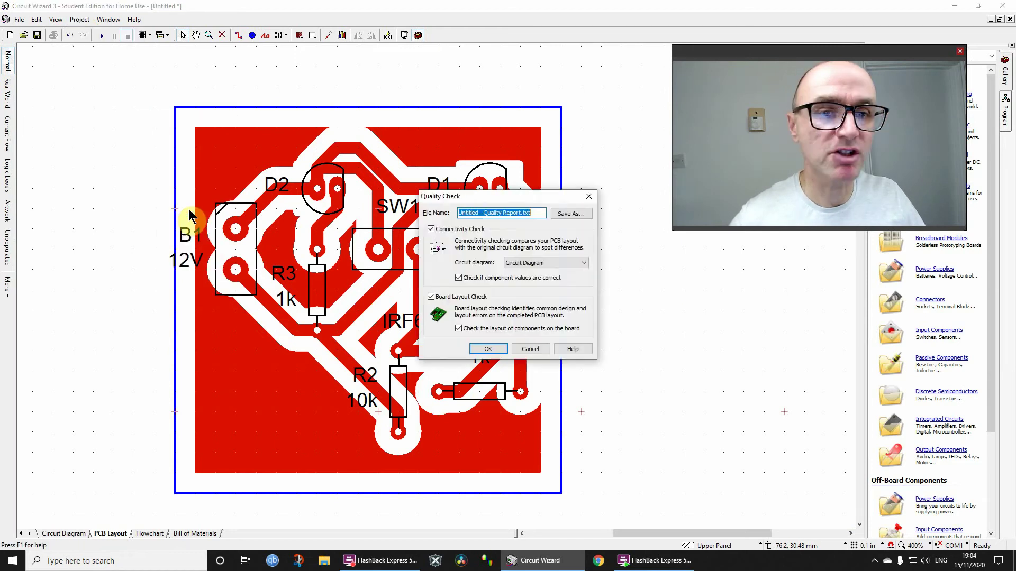
click(575, 214)
click(598, 320)
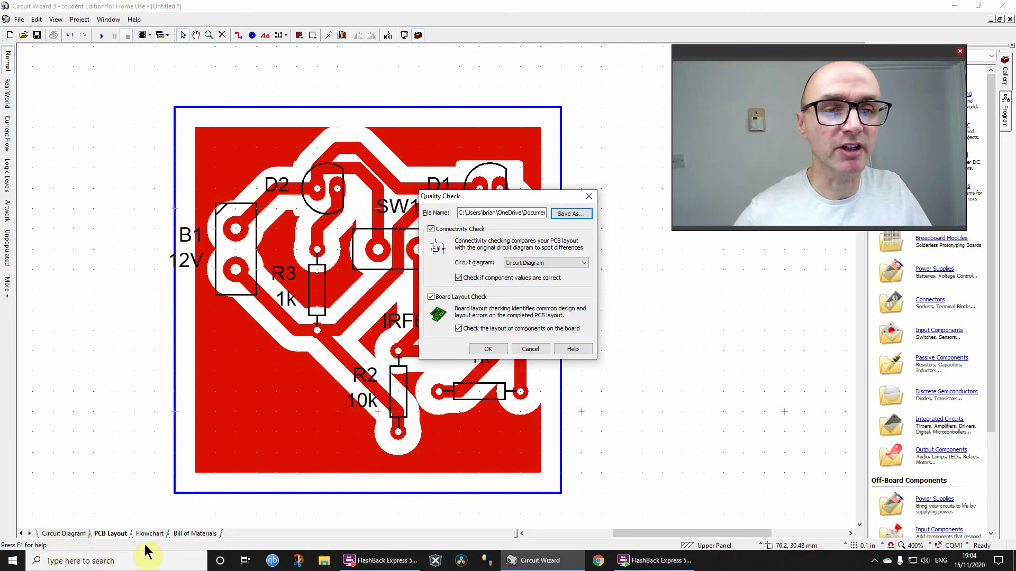
click(551, 263)
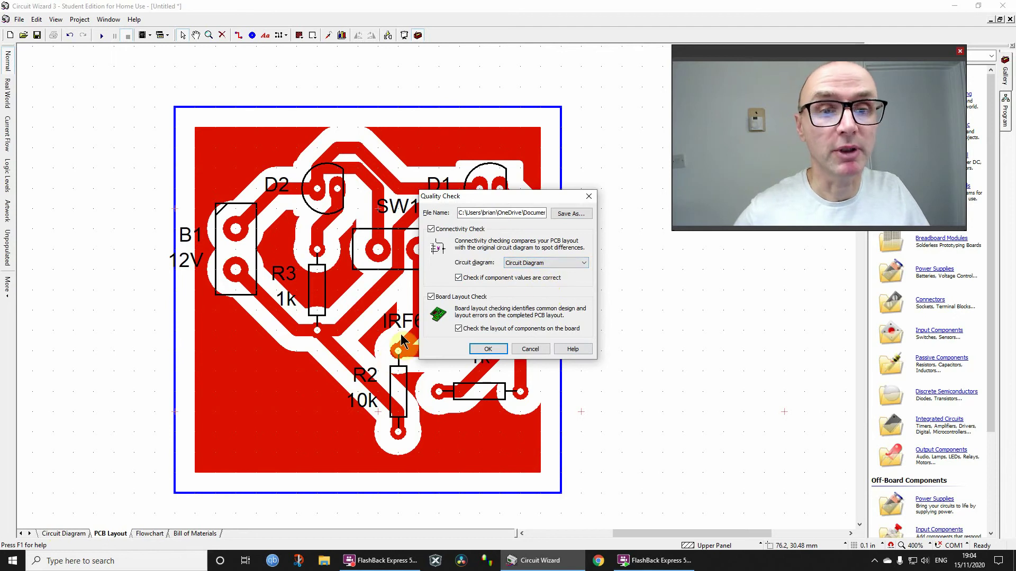
Step: Run the check and read the report's 'No issues found.' connectivity and component value results
click(488, 349)
drag(374, 262, 514, 84)
drag(268, 220, 379, 220)
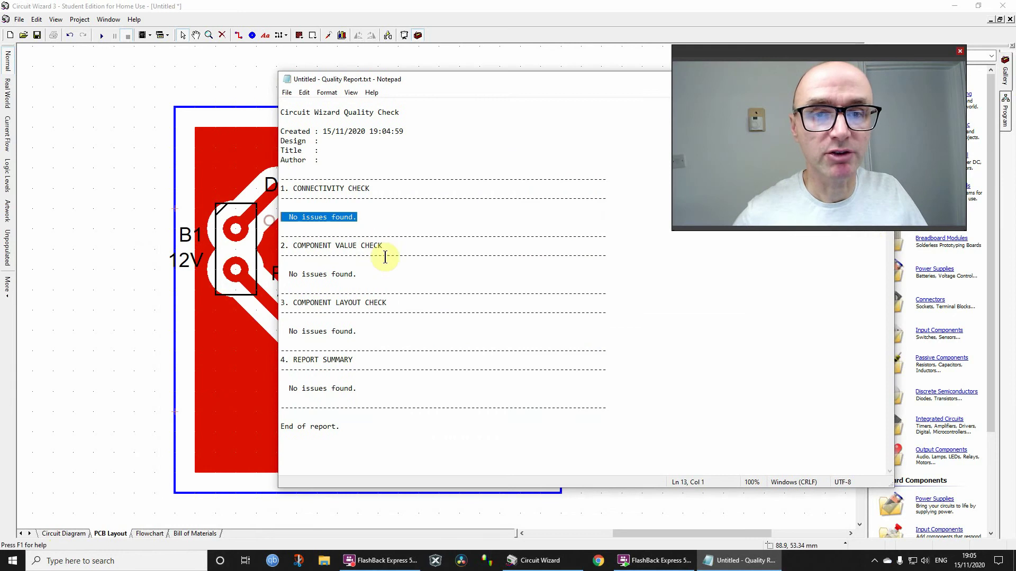
drag(382, 275, 272, 274)
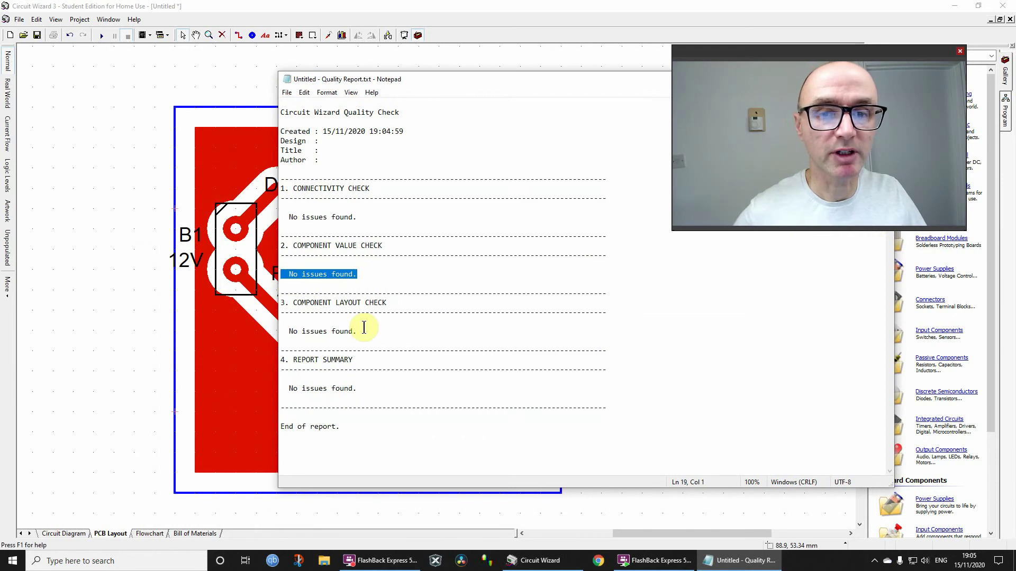
click(343, 338)
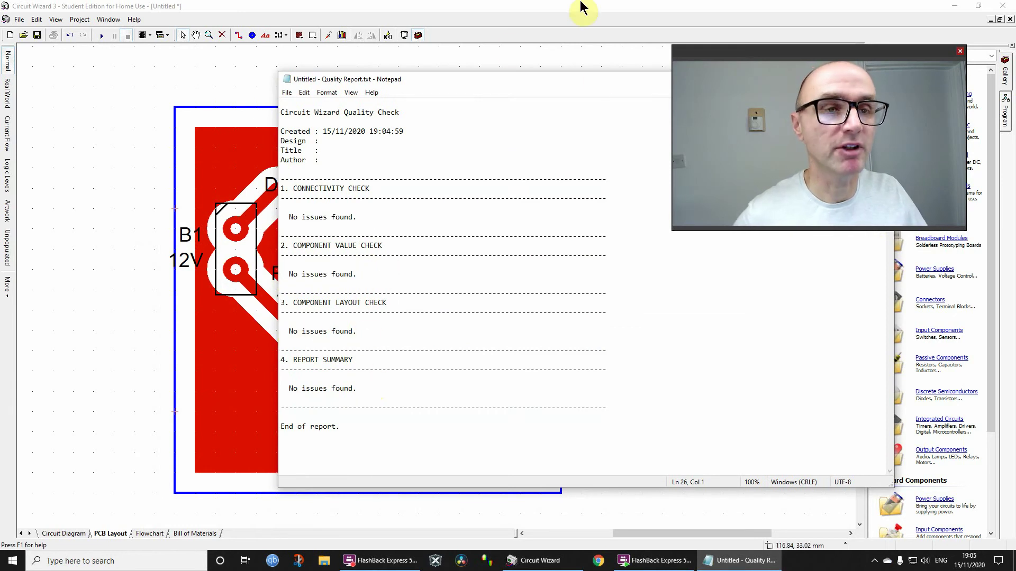
drag(597, 74, 277, 190)
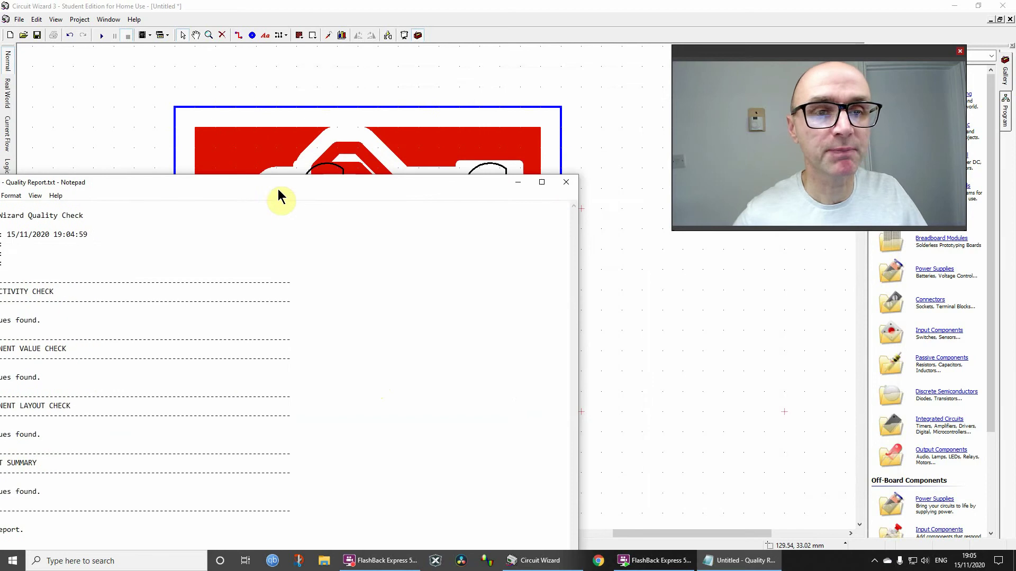
Step: Close the report and draw a copper track from R3's upper pad to D2's right pad
click(566, 183)
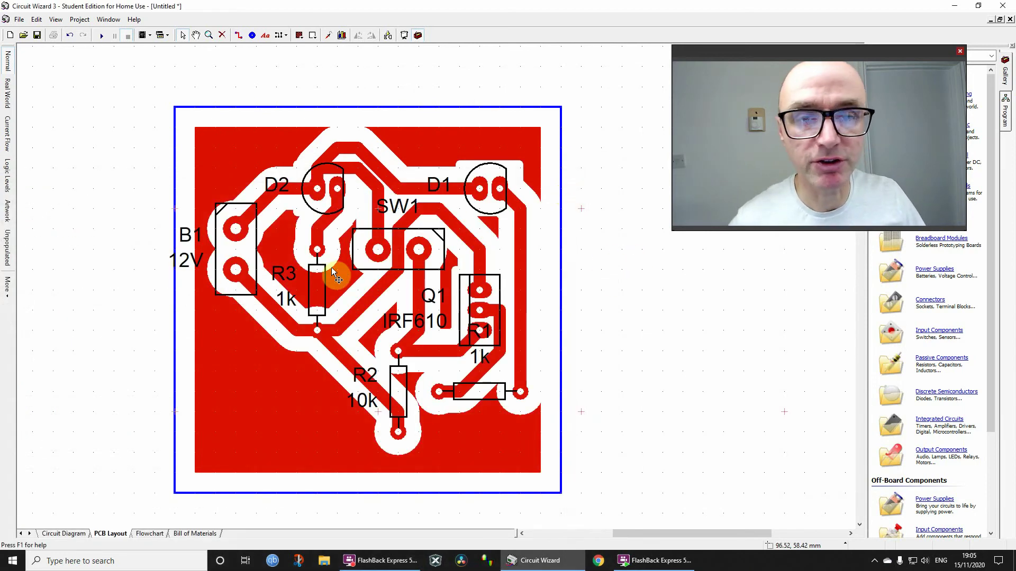
drag(330, 258, 378, 189)
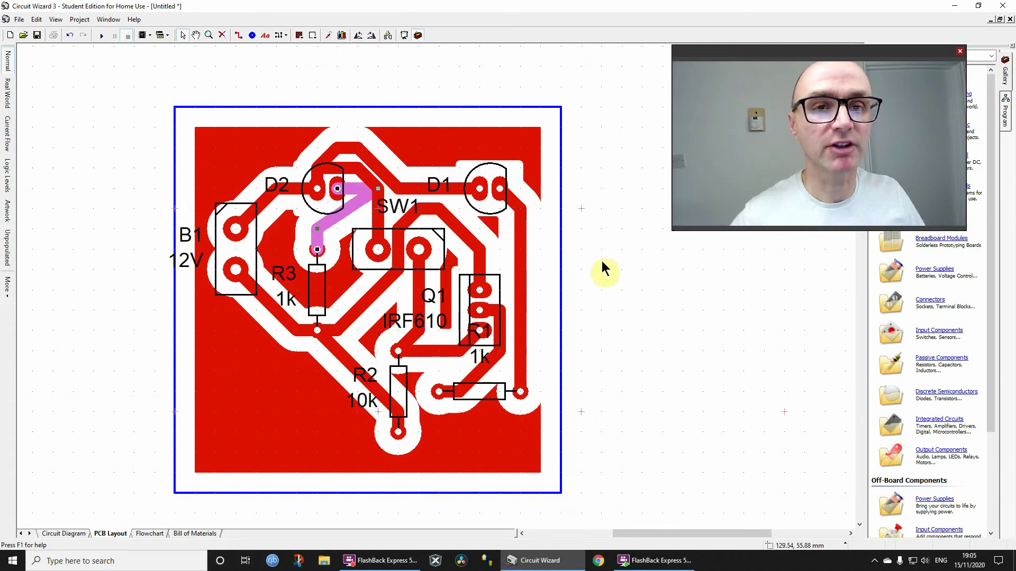
click(661, 301)
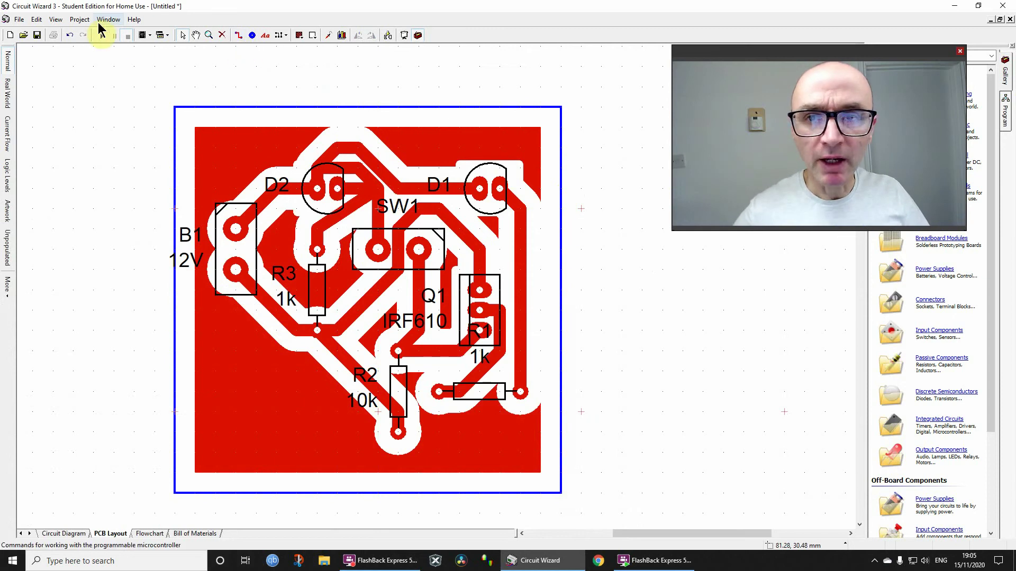
Step: Rerun the Quality Check from Project > PCB Components
click(80, 20)
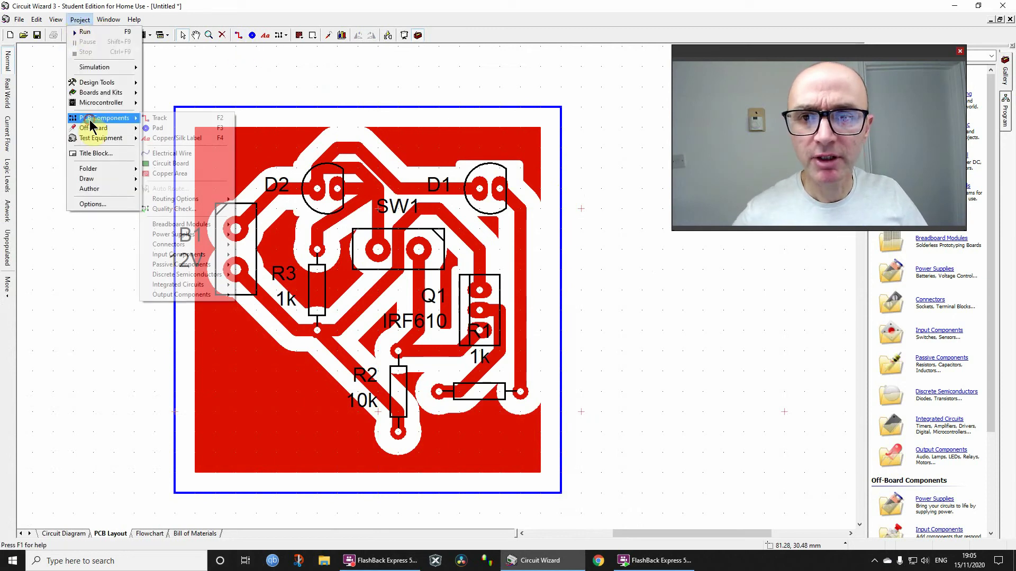
mouse_move(121, 117)
click(193, 212)
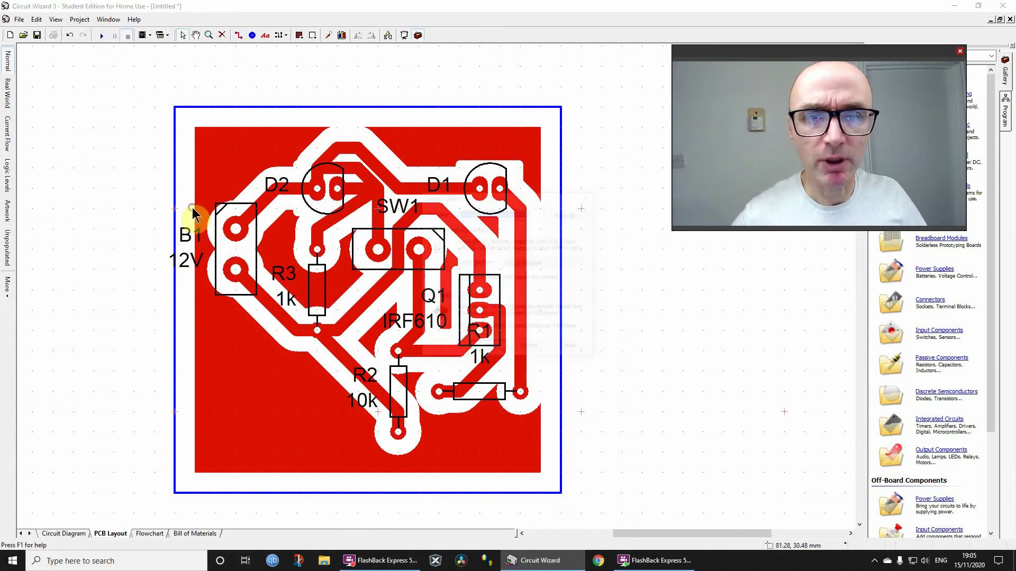
click(479, 347)
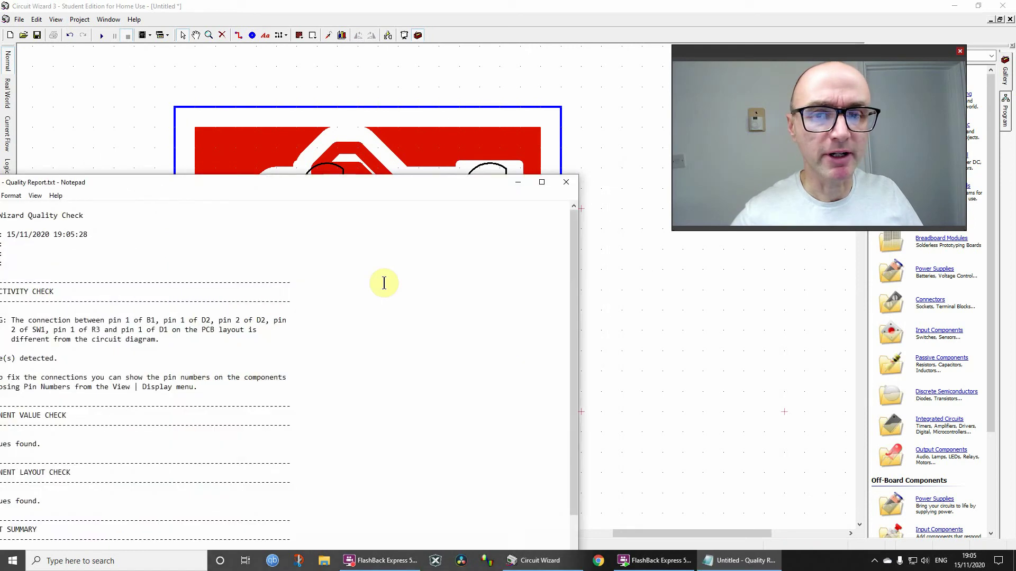
Step: Read the connectivity warning about B1, D2, SW1, R3 and D1, then move the report aside
drag(214, 195, 502, 75)
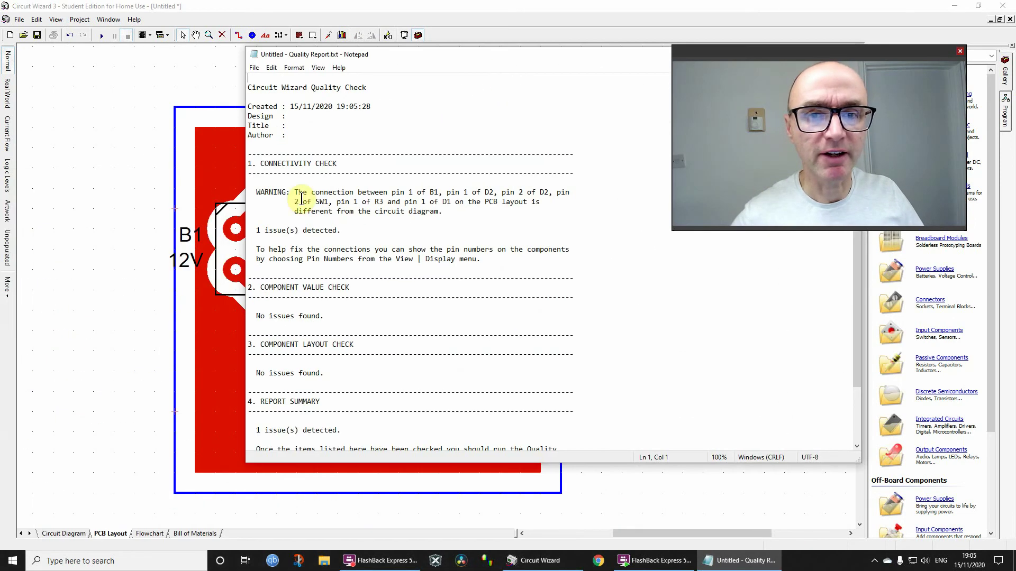
drag(294, 192, 566, 274)
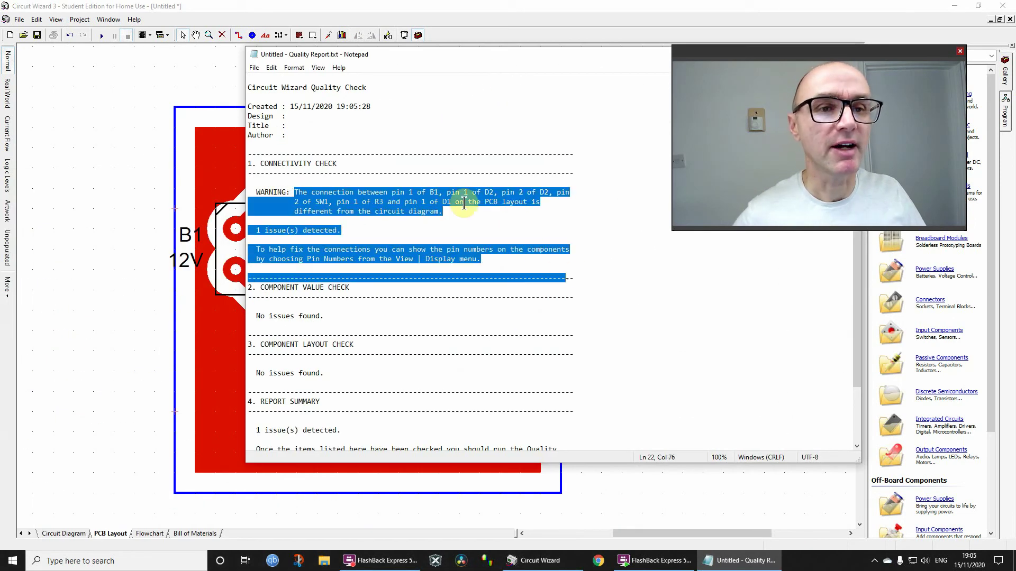
click(433, 194)
drag(330, 192, 516, 212)
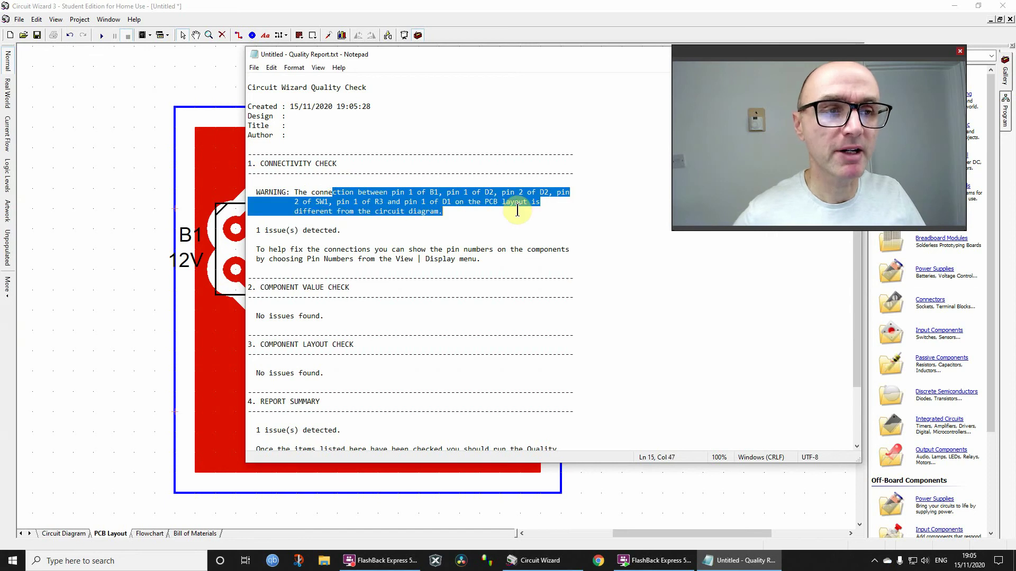
click(486, 228)
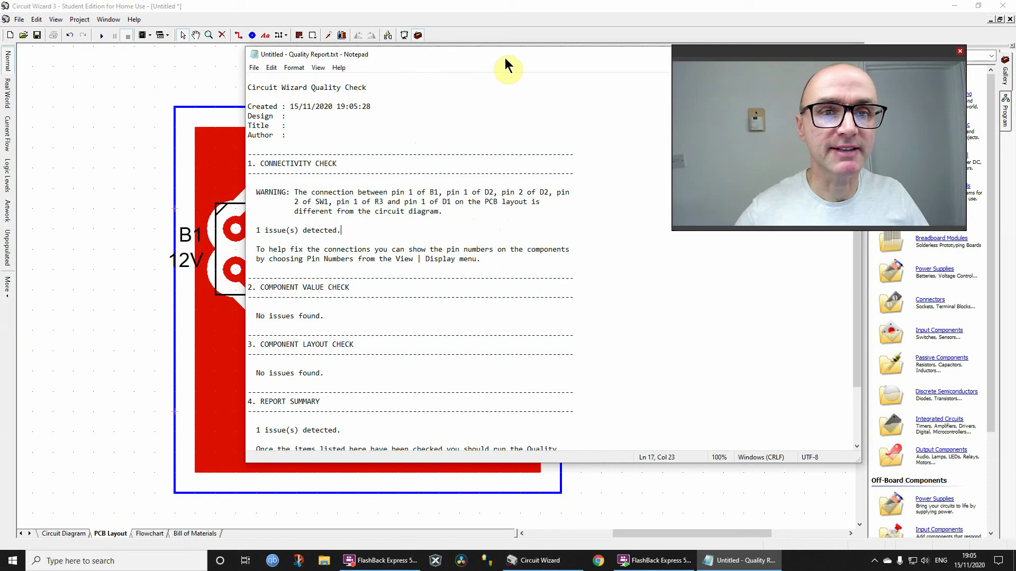
drag(505, 58, 350, 126)
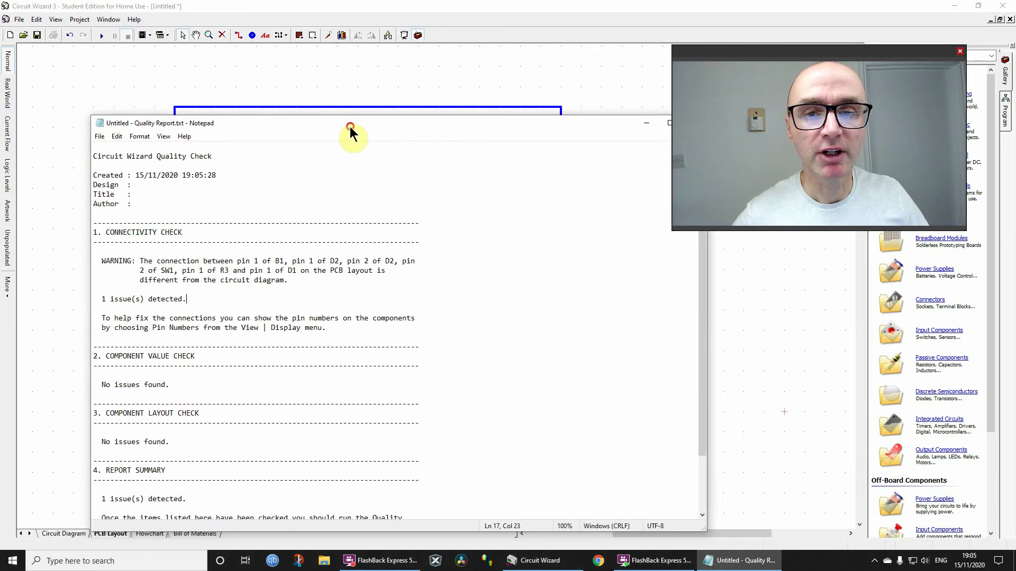
drag(543, 132, 519, 148)
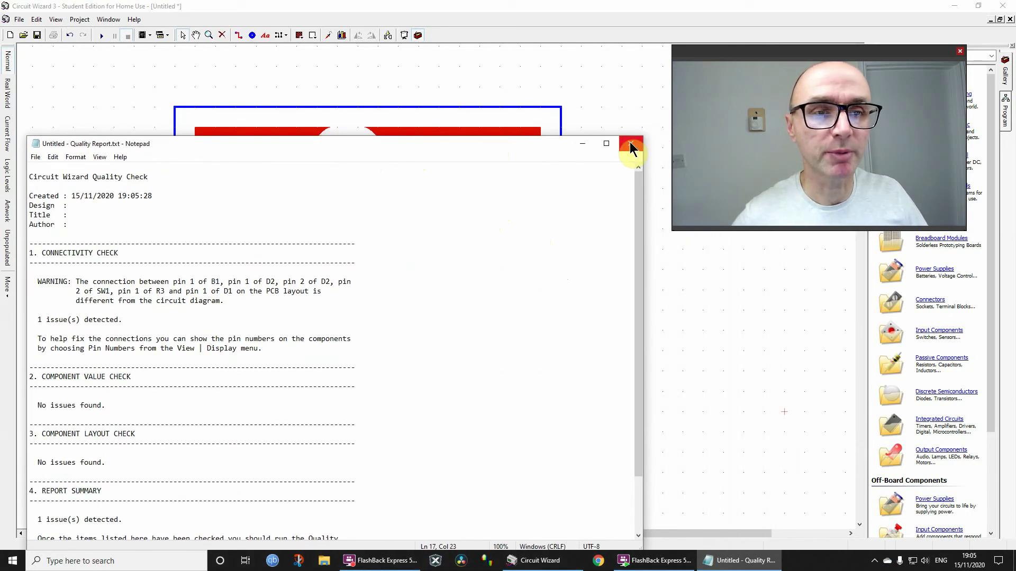
drag(261, 143, 642, 298)
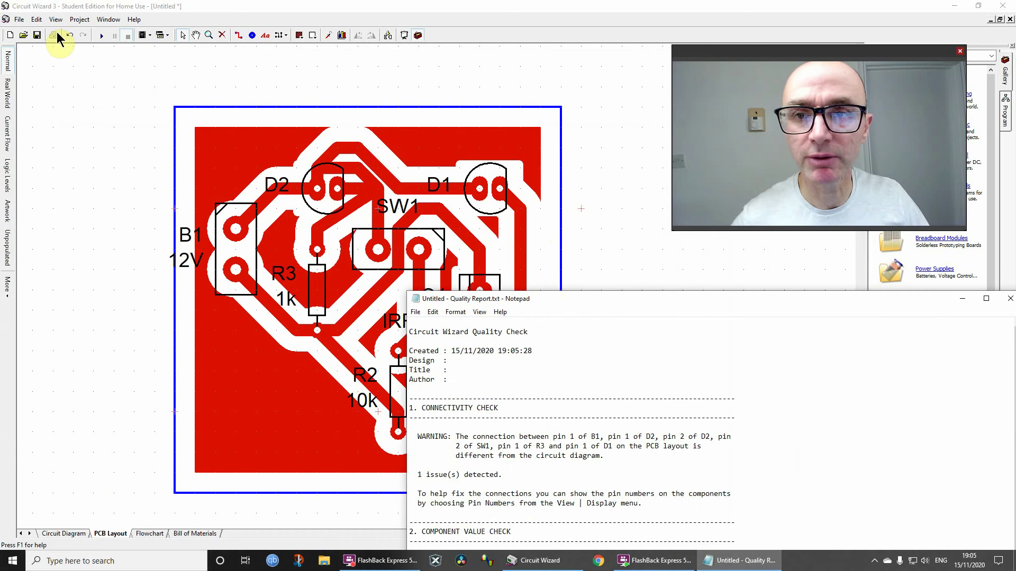
Step: Bring Circuit Wizard forward and display pin numbers on every PCB pad
click(116, 151)
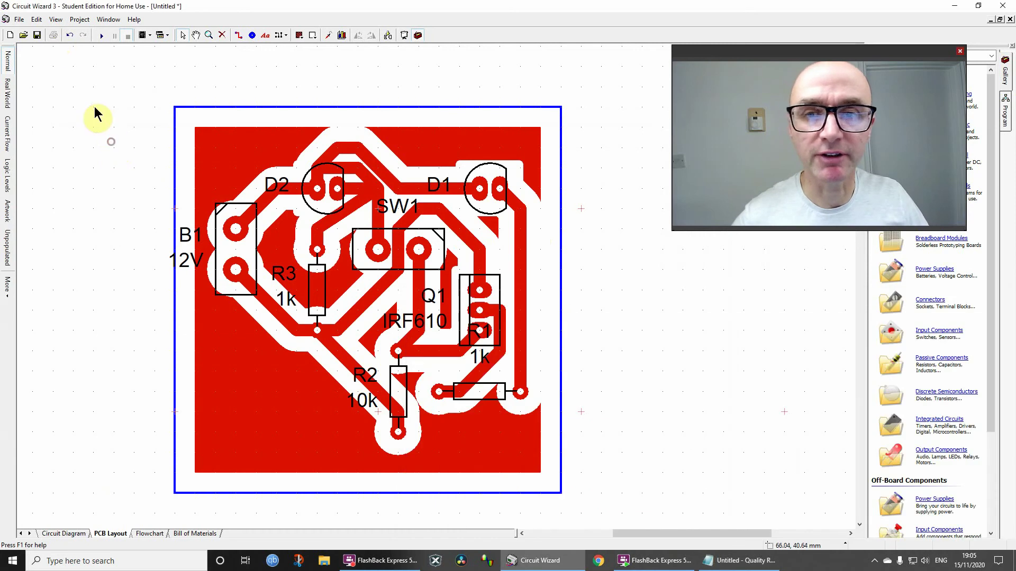
click(53, 19)
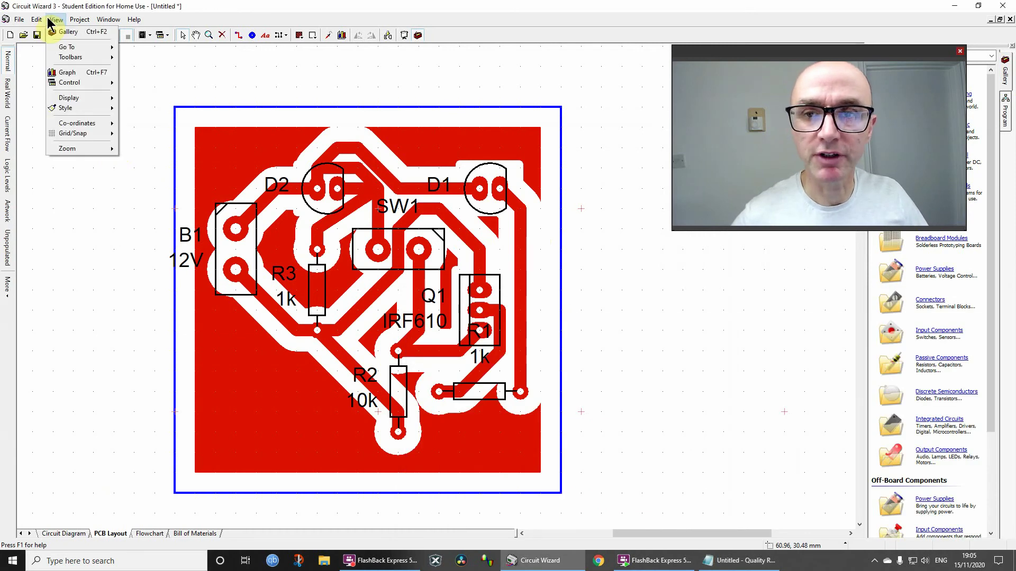
mouse_move(85, 98)
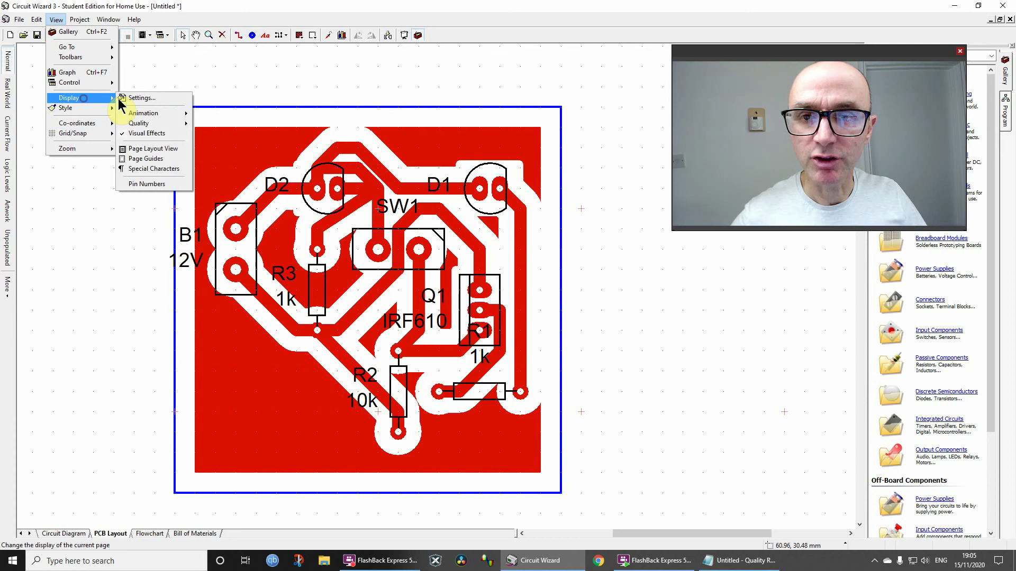
click(151, 184)
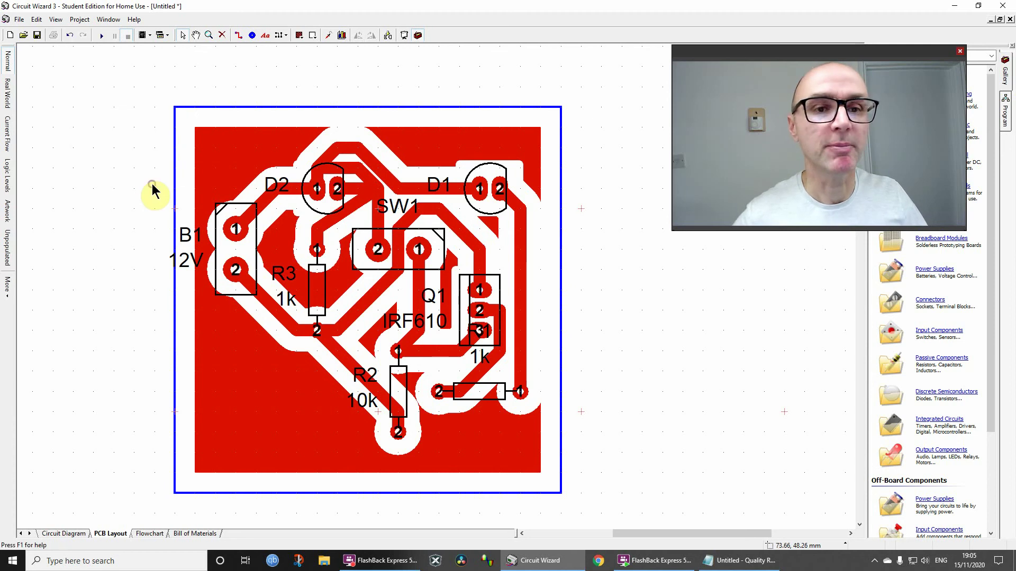
Step: Place the report beside the board, reread the warning's pin list, and return to the layout
click(747, 560)
drag(574, 302, 649, 170)
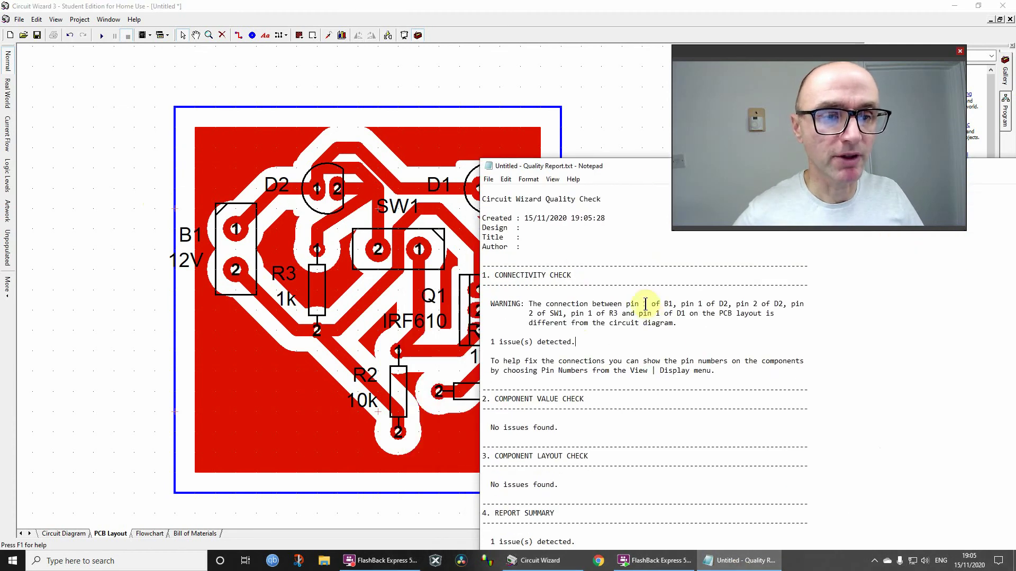
drag(639, 305, 776, 333)
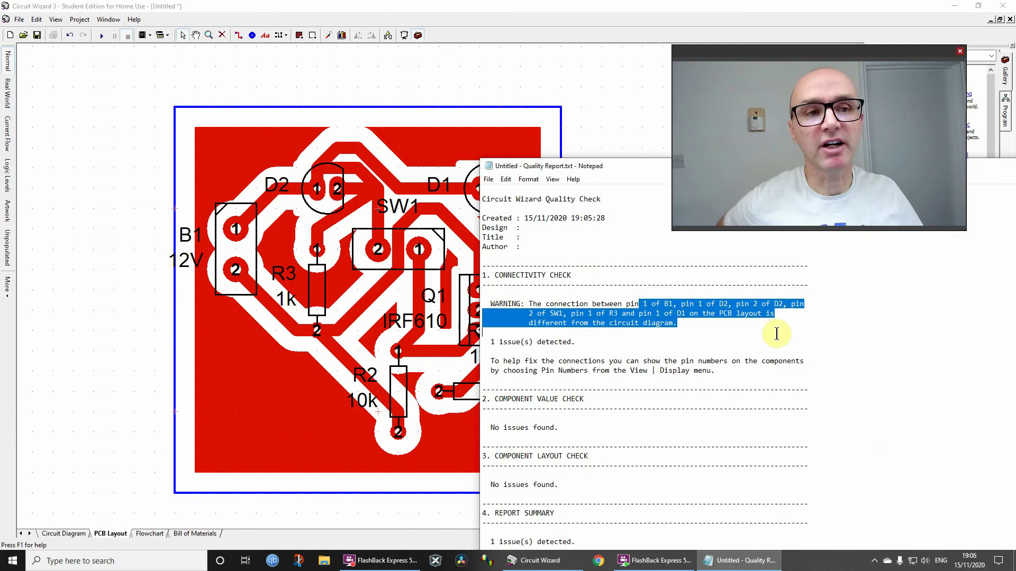
click(677, 325)
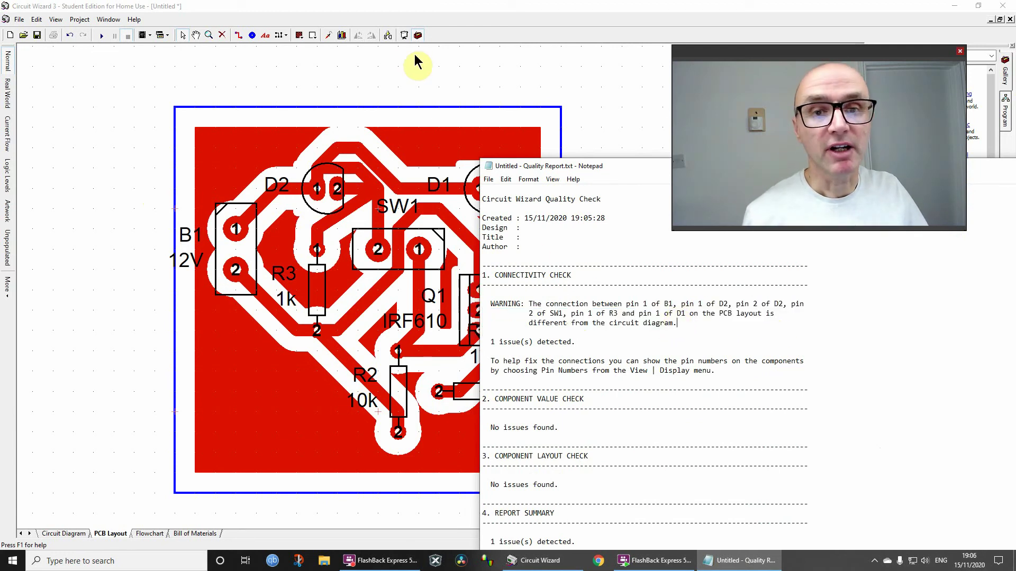
click(414, 75)
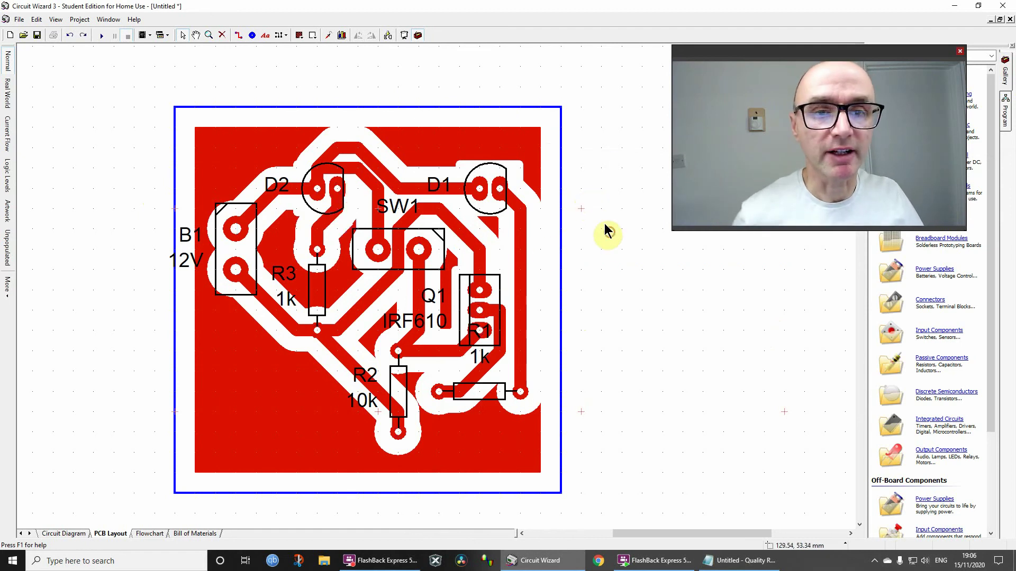
Step: Close the old report, rerun Quality Check, and close the new report showing no issues
right_click(741, 561)
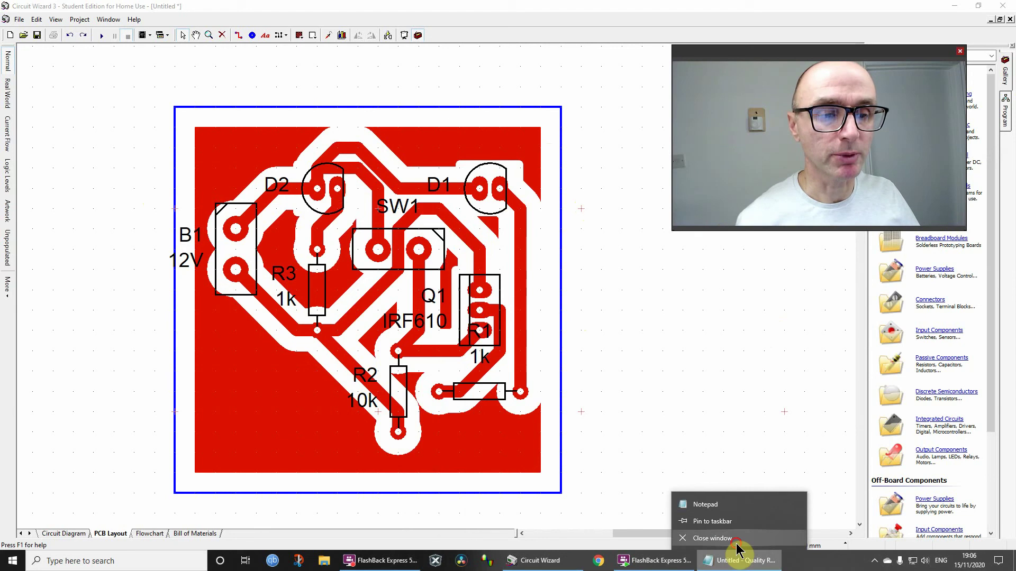
click(703, 538)
click(81, 20)
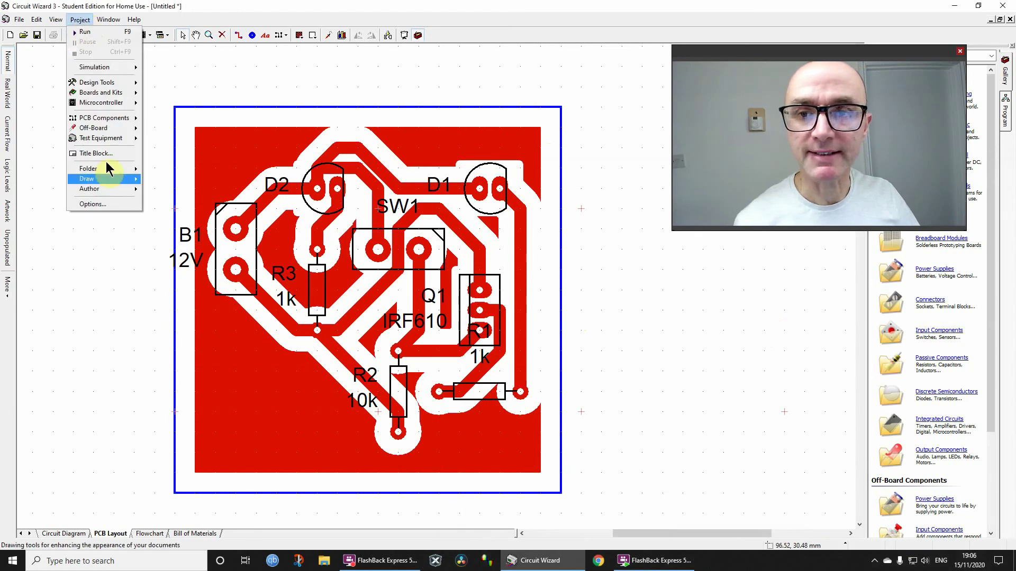
click(113, 115)
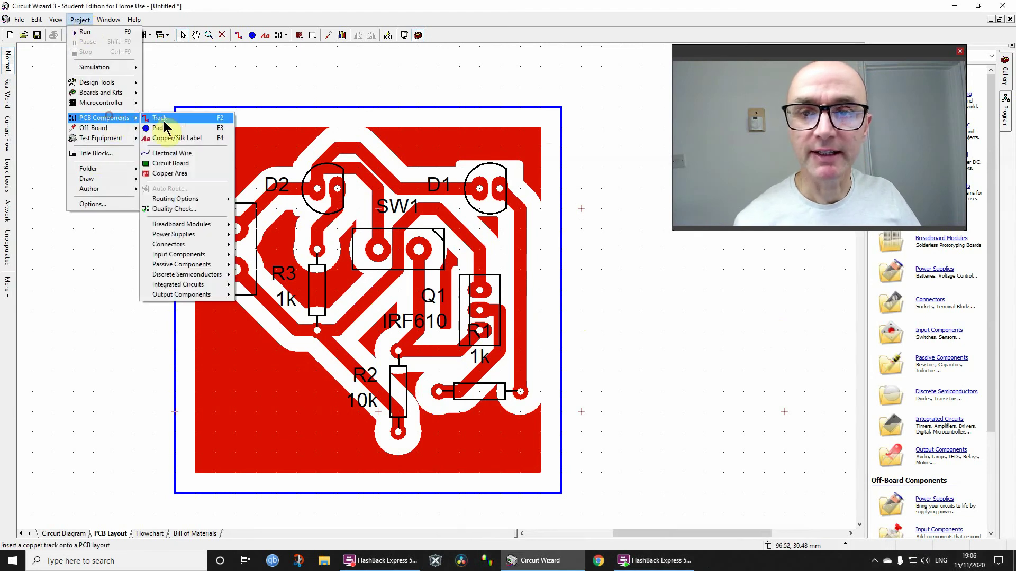
click(172, 210)
click(492, 348)
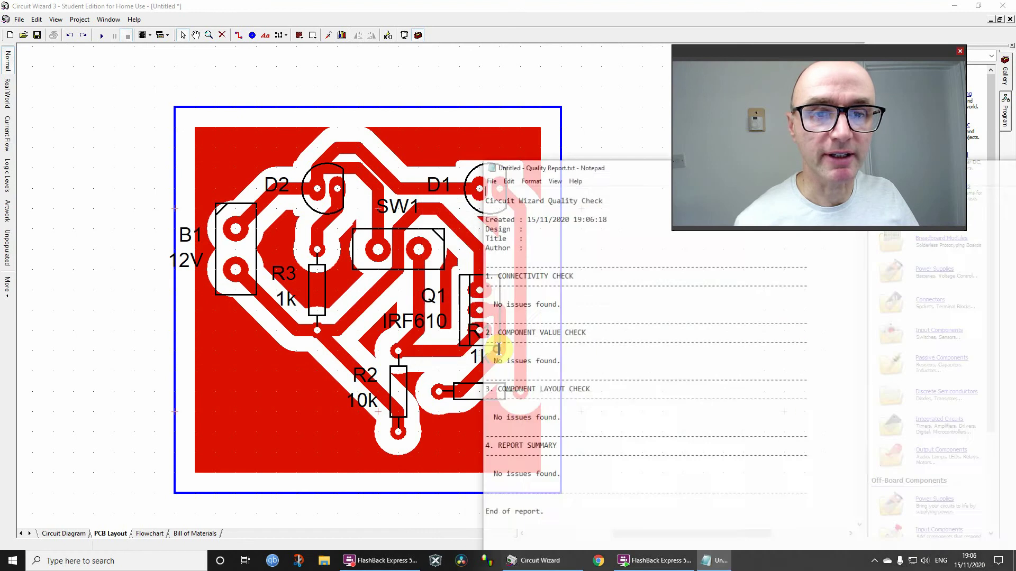
drag(566, 165, 123, 333)
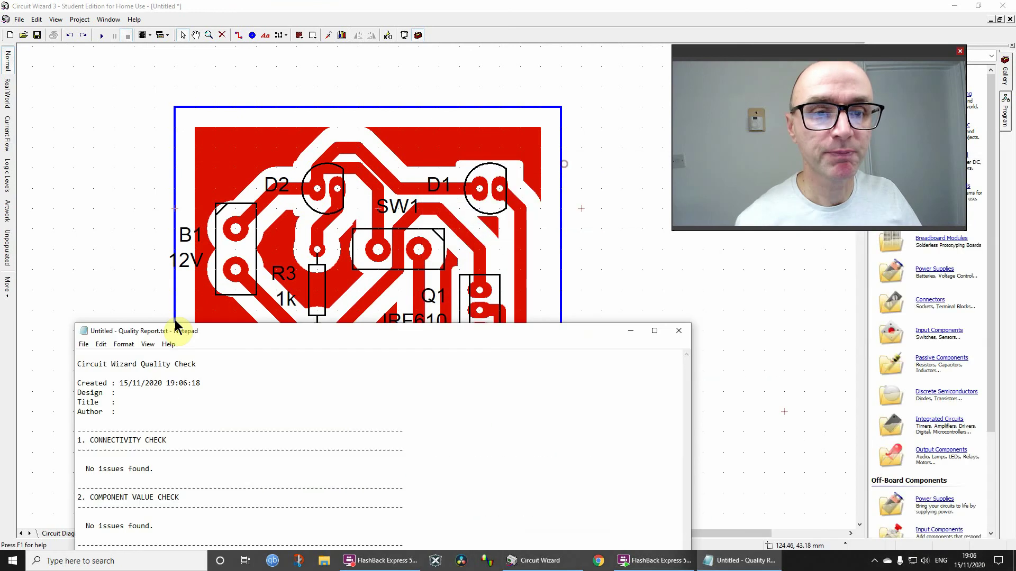
click(640, 333)
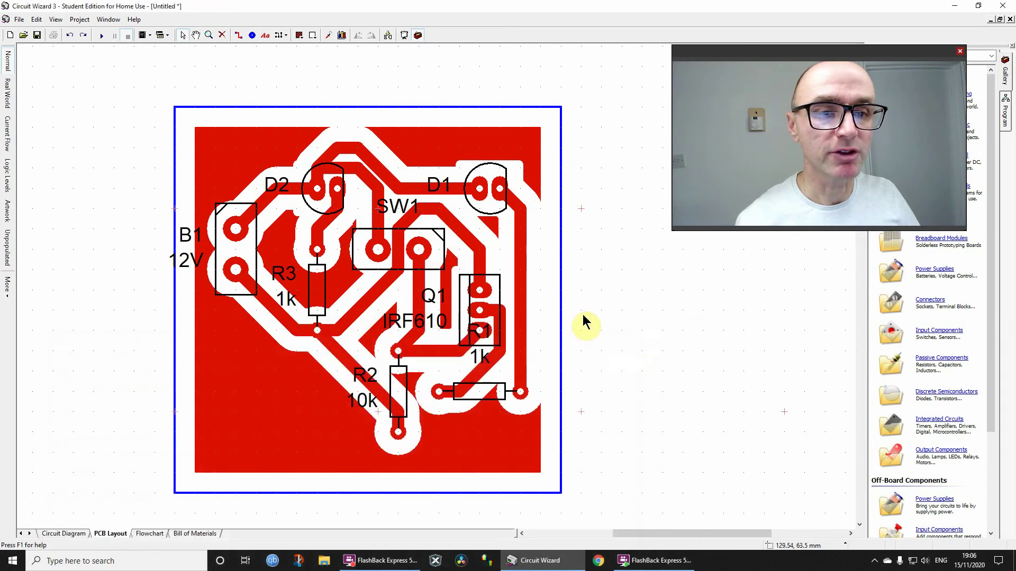
Step: Widen the board outline by dragging its right and left edges outward
click(553, 303)
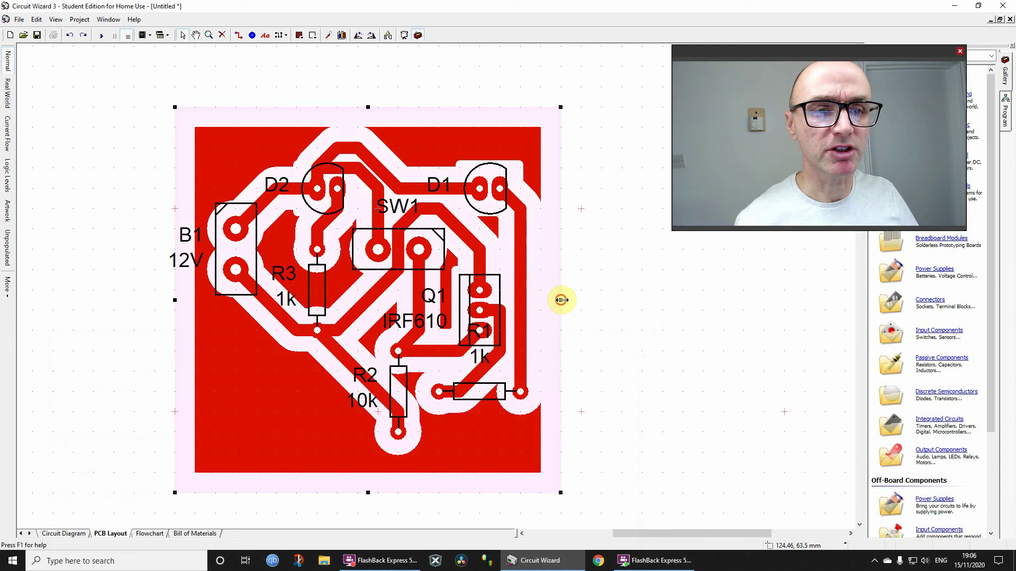
drag(561, 300, 723, 300)
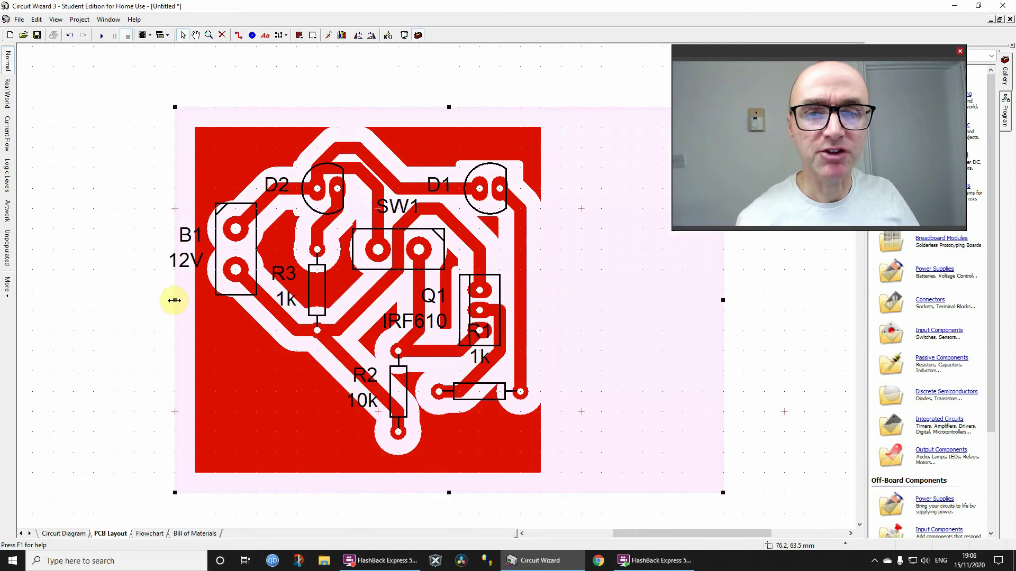
drag(166, 299, 32, 291)
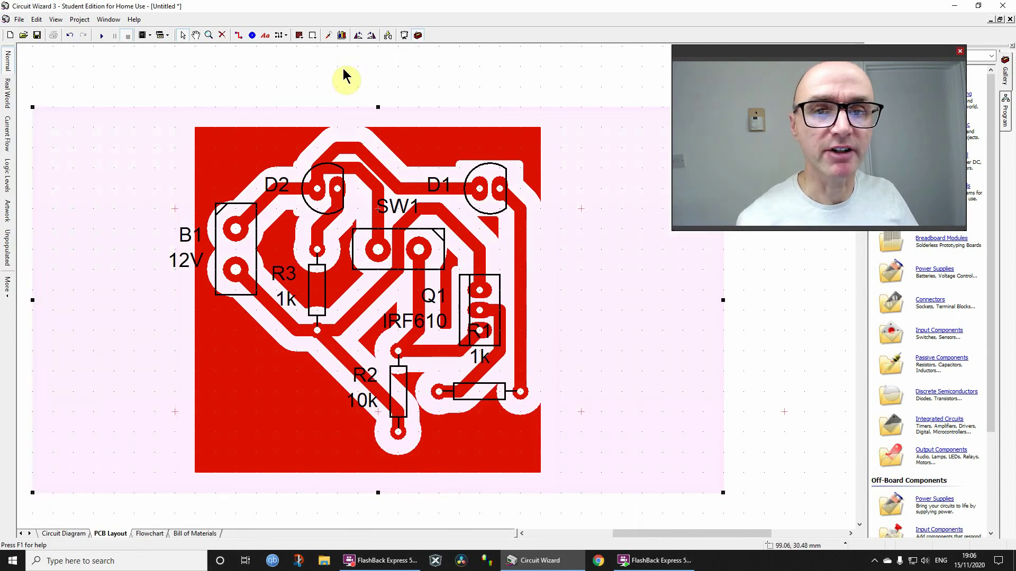
Step: Move the copper fill off the board to below it, exposing the tracks
click(335, 80)
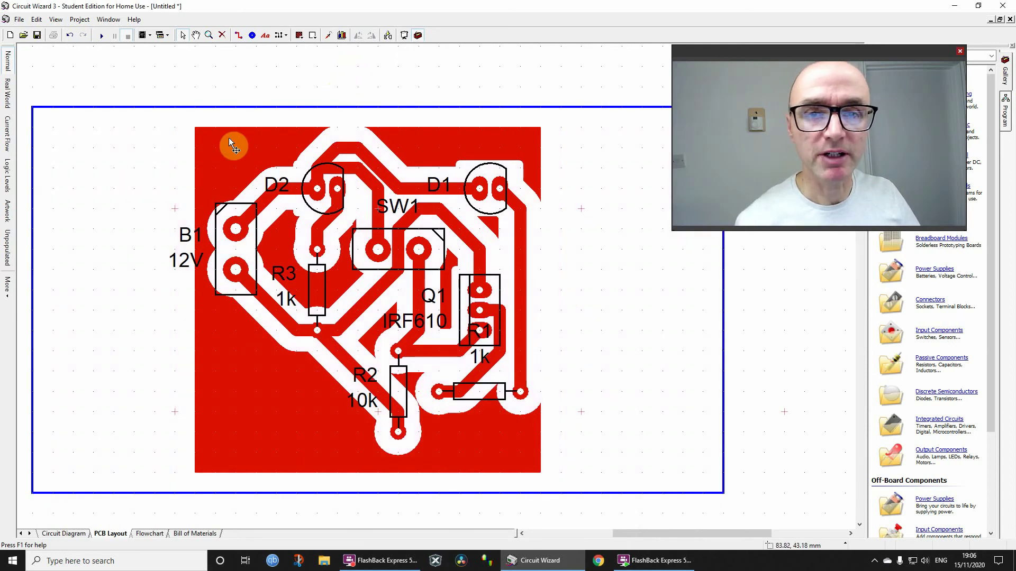
drag(229, 138, 287, 520)
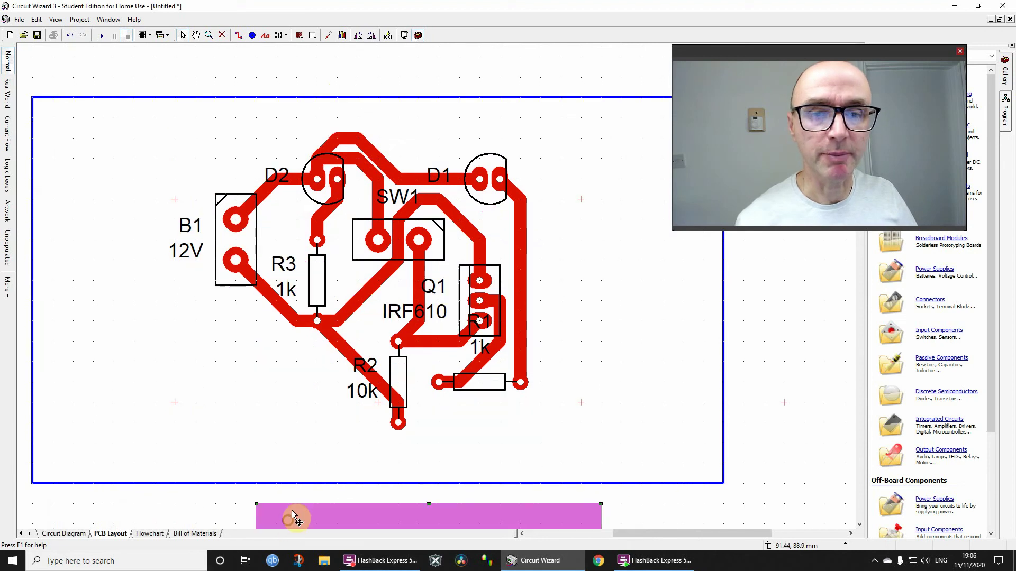
click(432, 75)
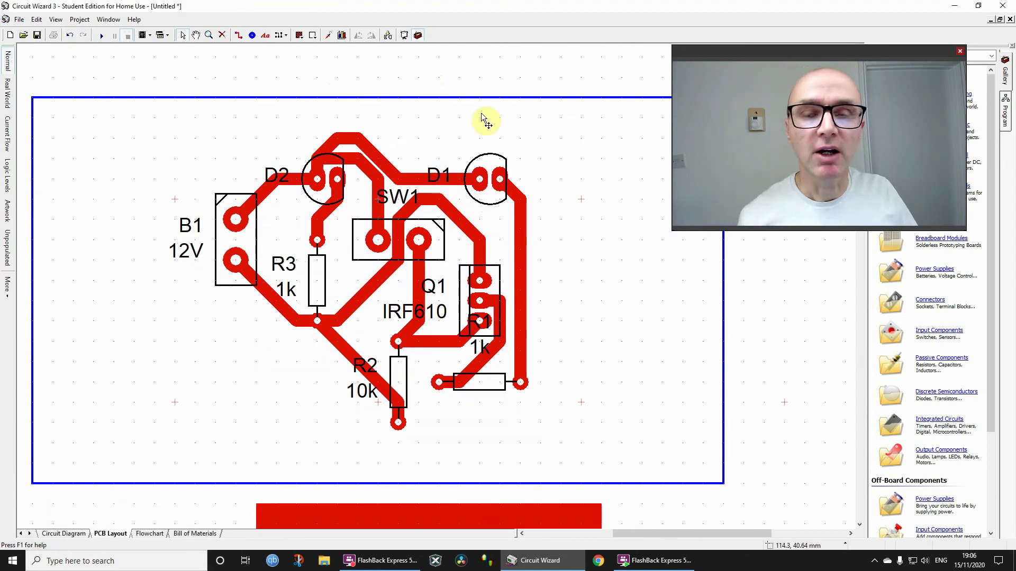
Step: Turn on interactive routing for the track from D1 and end it at D1's right pad
click(519, 224)
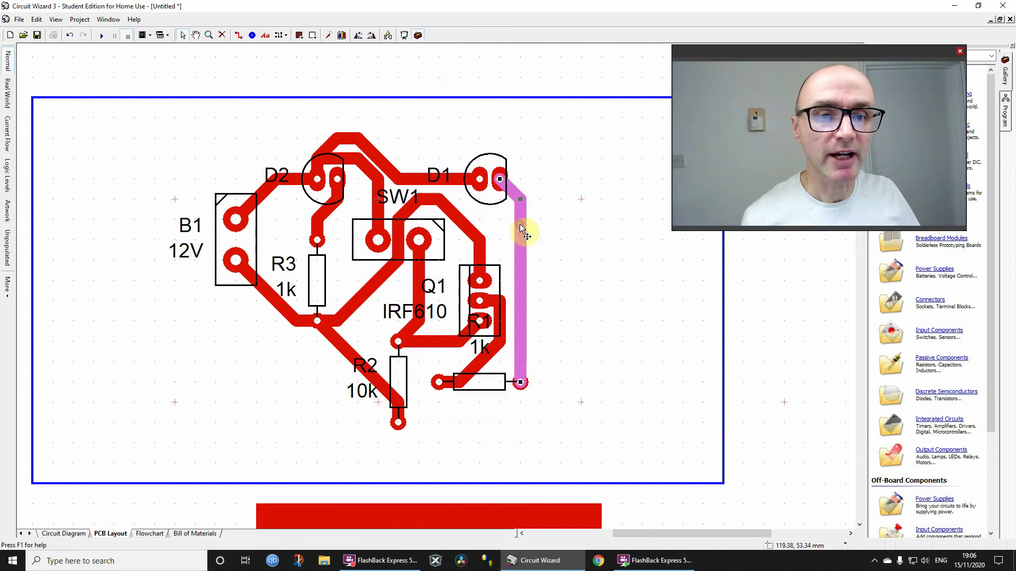
right_click(519, 224)
mouse_move(556, 283)
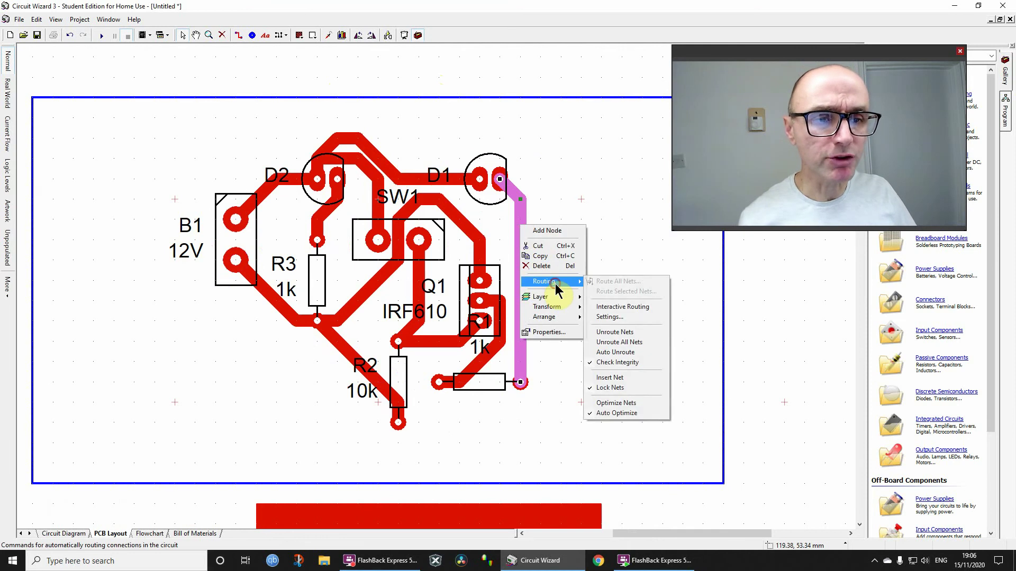
click(638, 311)
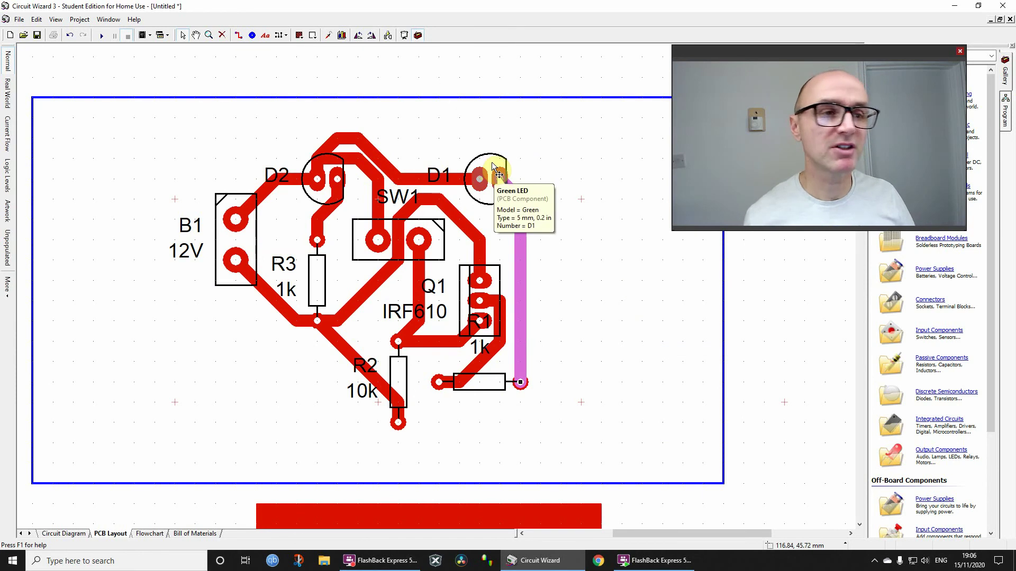
click(499, 175)
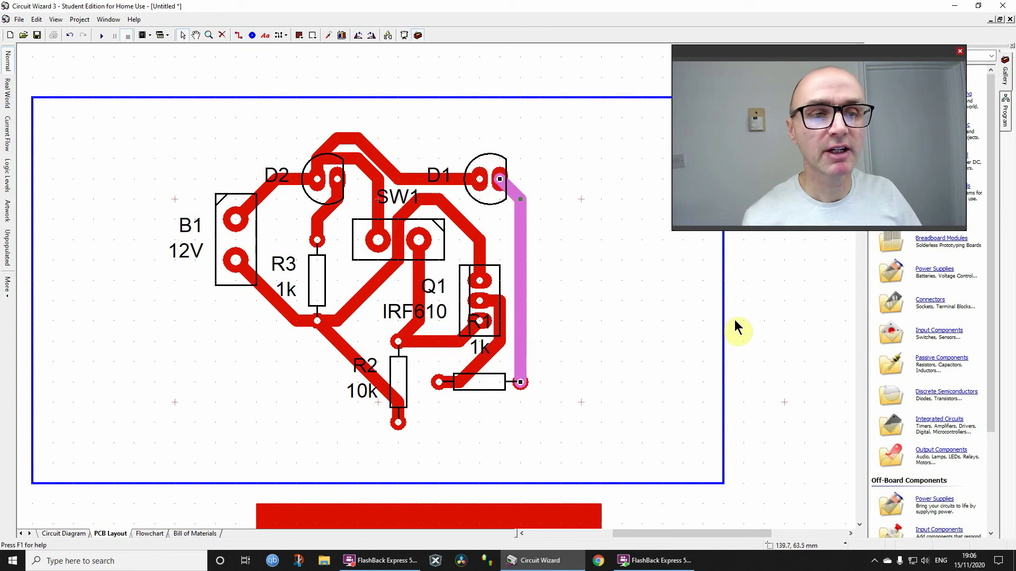
Step: Move D1 to the board's top right and Q1 rightward, rotating each
click(768, 316)
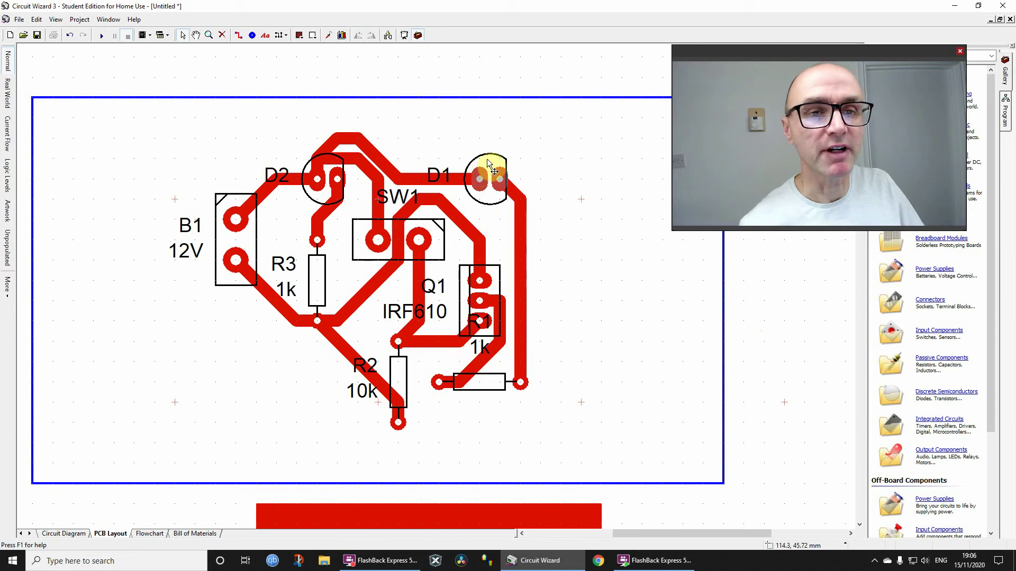
drag(488, 161, 628, 152)
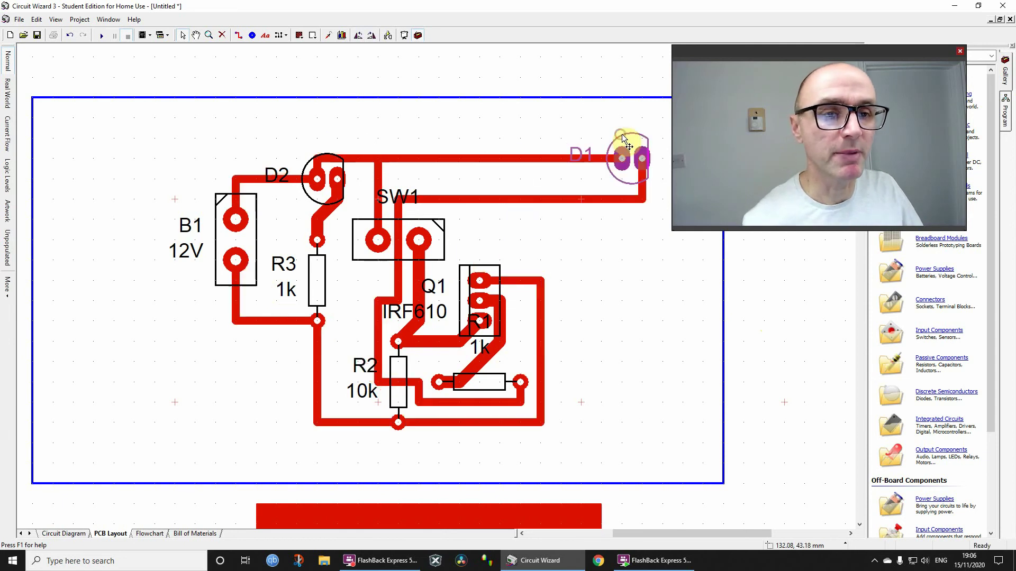
key(ctrl+r)
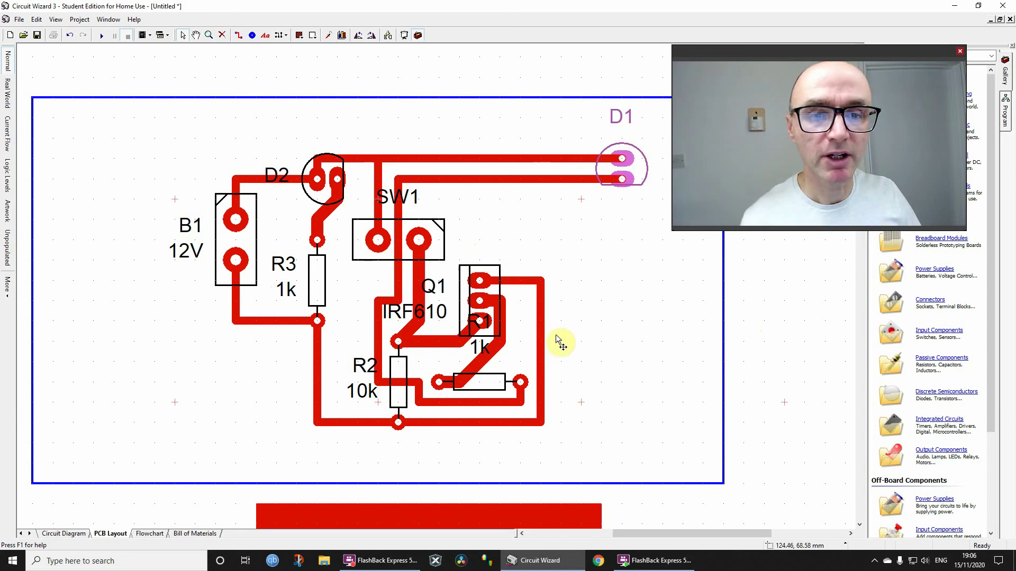
click(497, 284)
drag(604, 278, 632, 278)
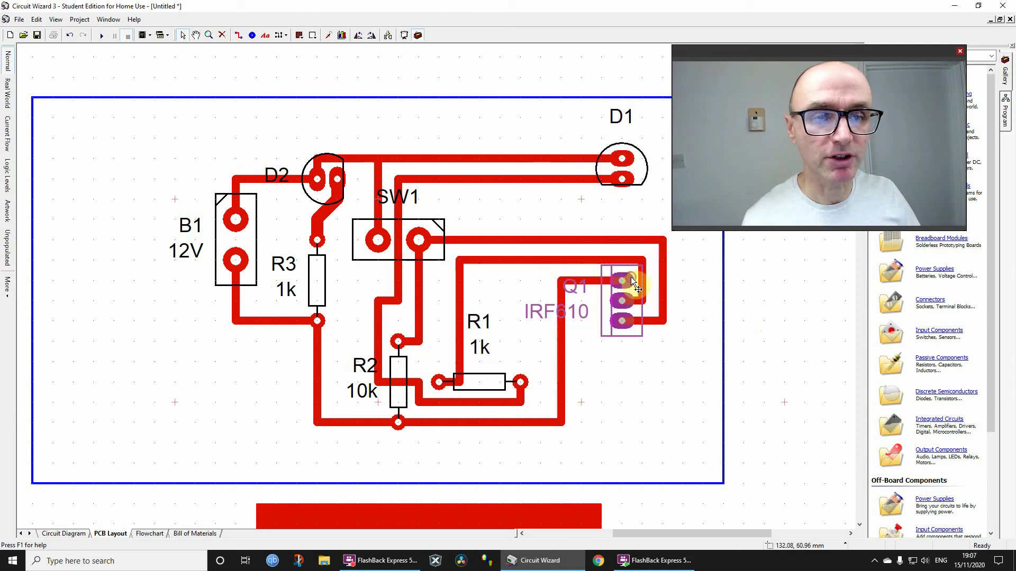
key(ctrl+r)
key(ctrl+r)
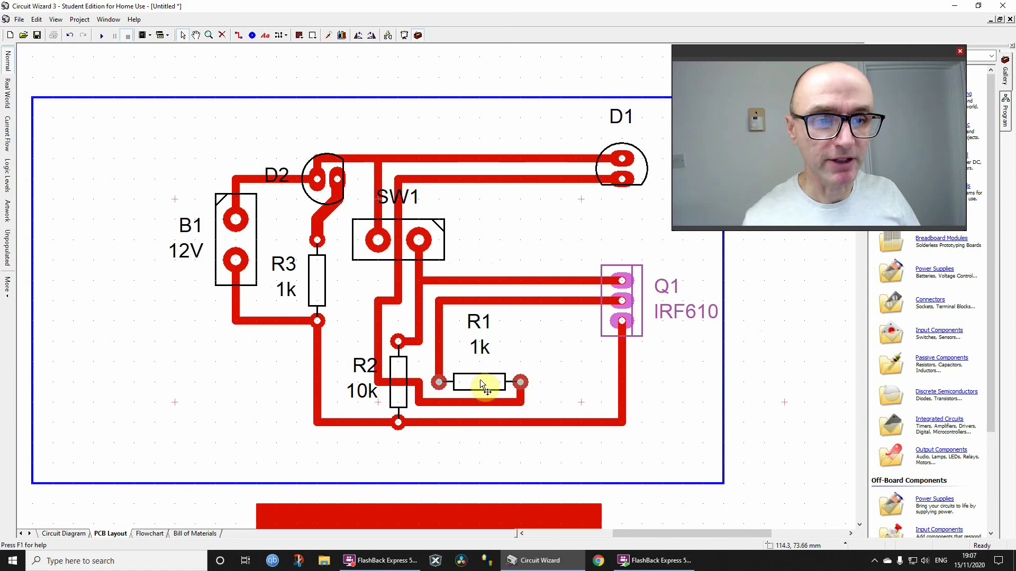
Step: Stand R1 upright and place it beside Q1 at the right edge
drag(483, 386, 520, 364)
key(ctrl+r)
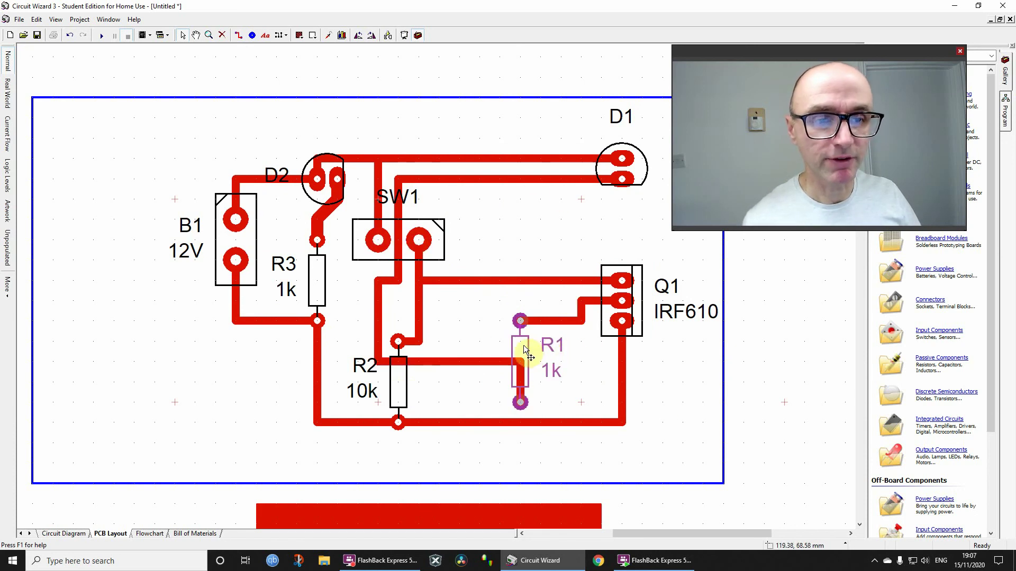
drag(522, 345, 579, 317)
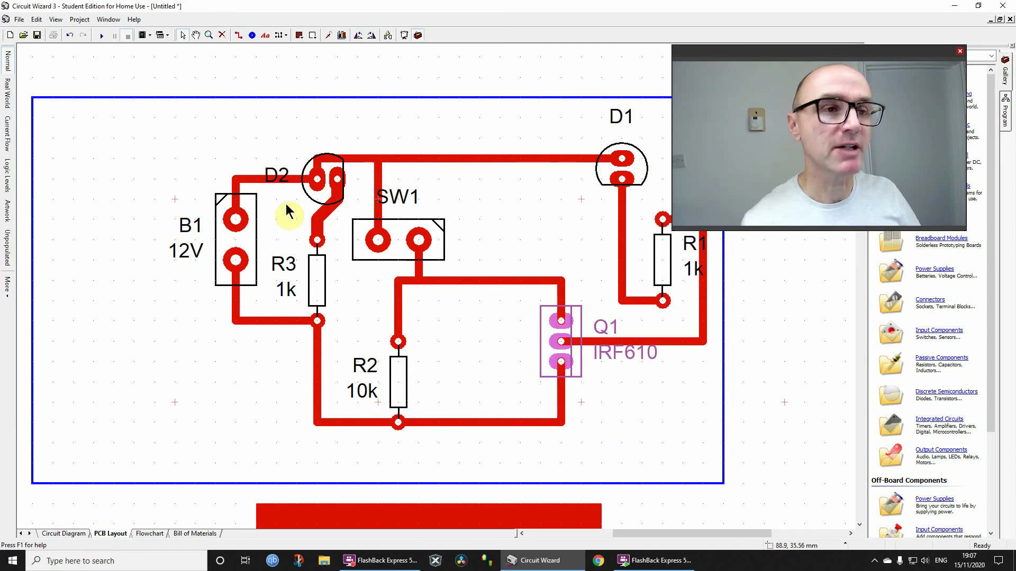
Step: Flip R1 end to end and shift it left to sit above Q1
click(666, 260)
key(ctrl+r)
key(ctrl+r)
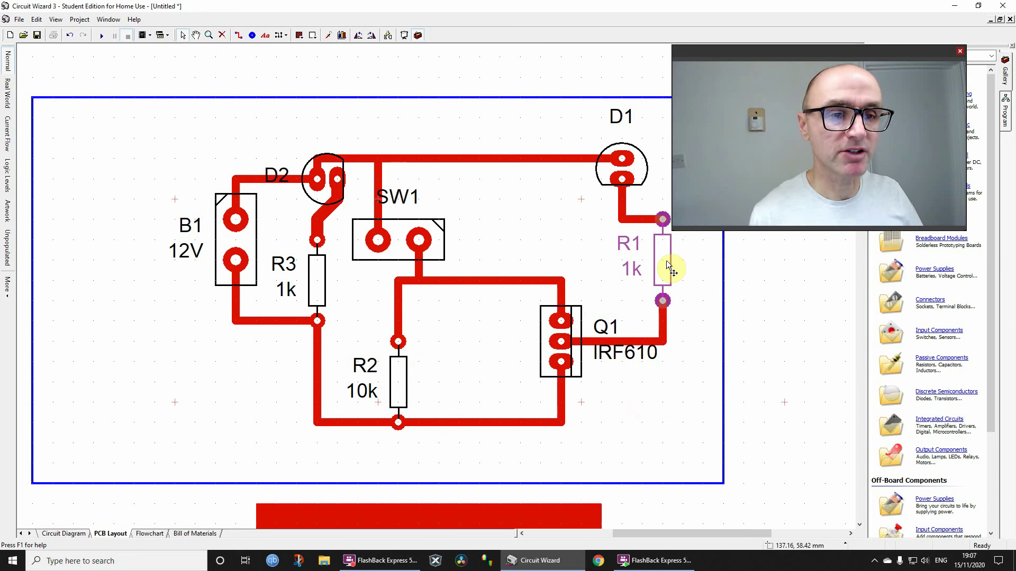
drag(652, 264, 611, 285)
click(685, 350)
Step: Turn SW1 upright mid-board, with R2 below it and R3 moved right and down
click(440, 234)
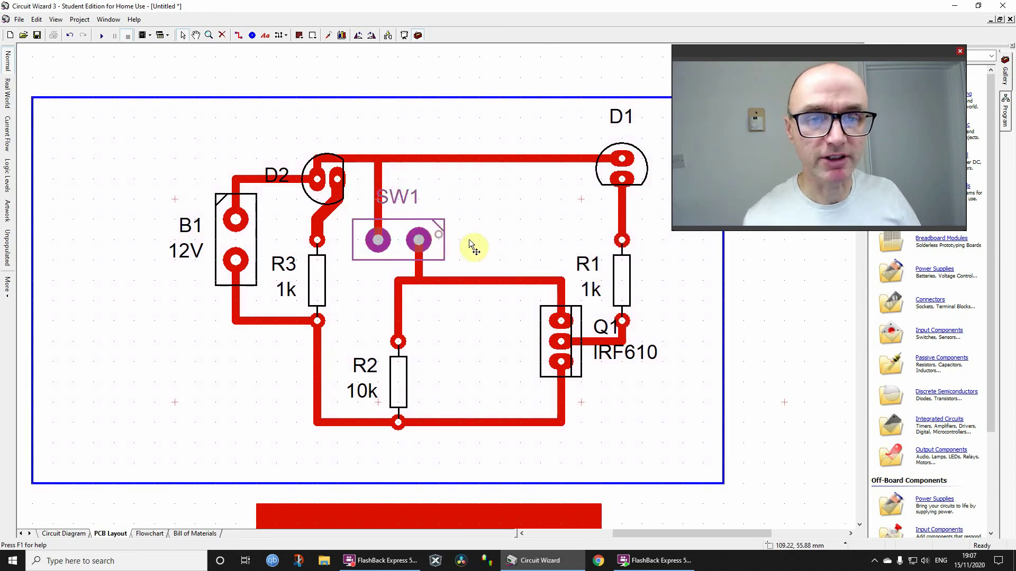
key(ctrl+r)
drag(414, 234, 494, 239)
drag(404, 377, 481, 378)
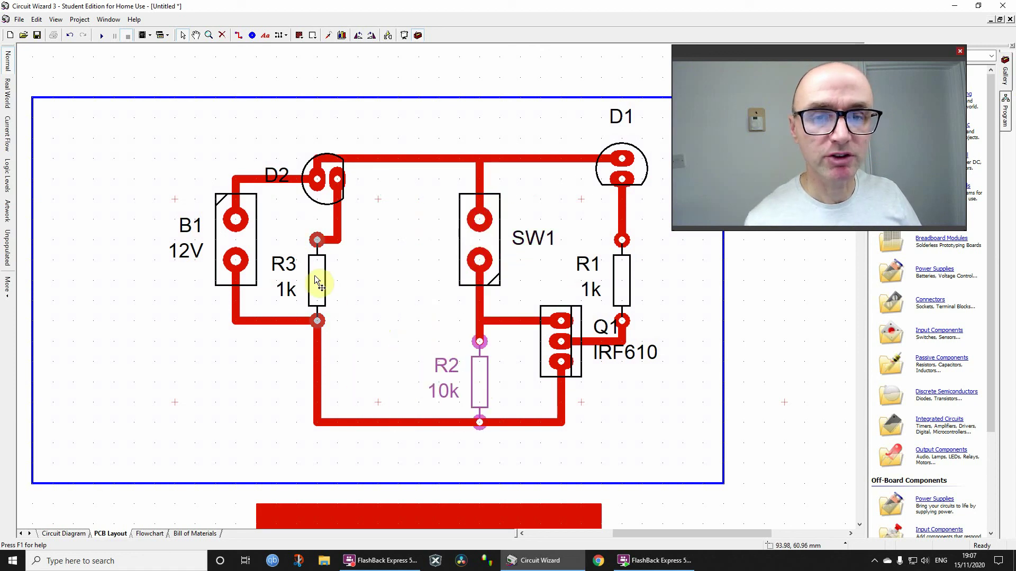
drag(317, 283, 398, 344)
Step: Rotate D2 vertical into the top row above R3 and move B1 closer to the circuit
click(328, 200)
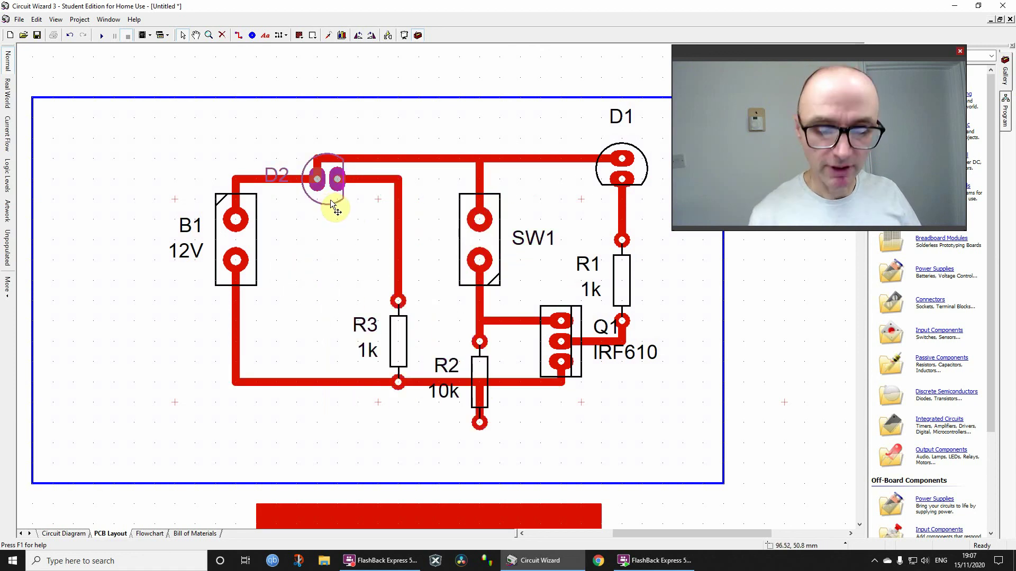
key(ctrl+r)
drag(342, 201, 428, 193)
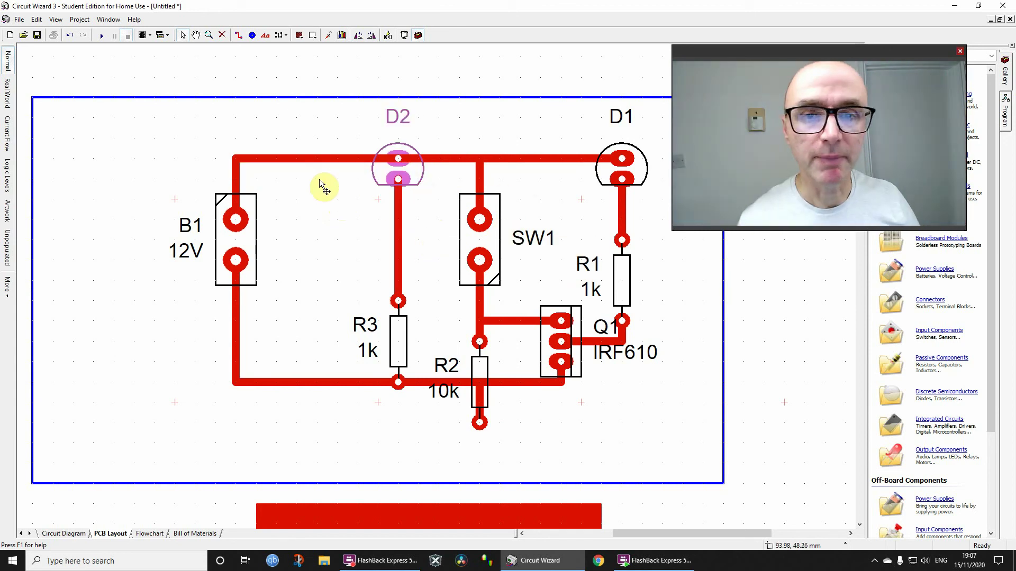
drag(249, 256, 351, 256)
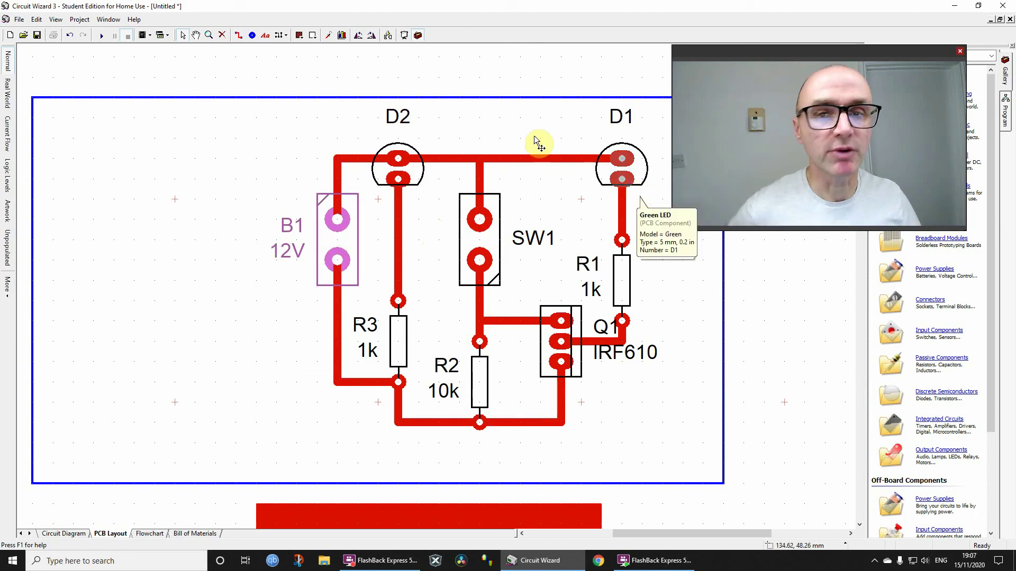
click(80, 19)
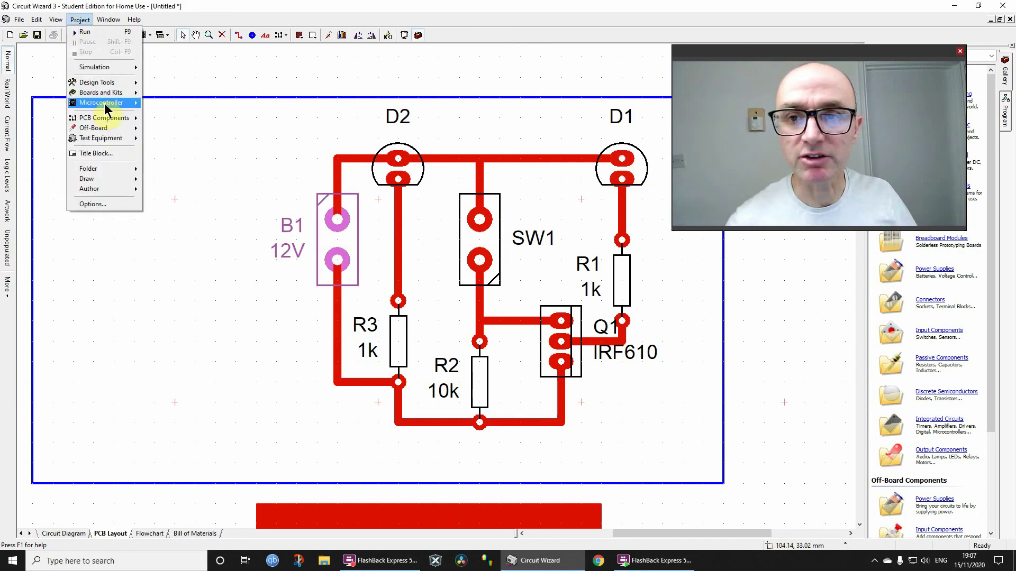
Step: Run Quality Check on the layout, then read and close the Notepad report
mouse_move(127, 118)
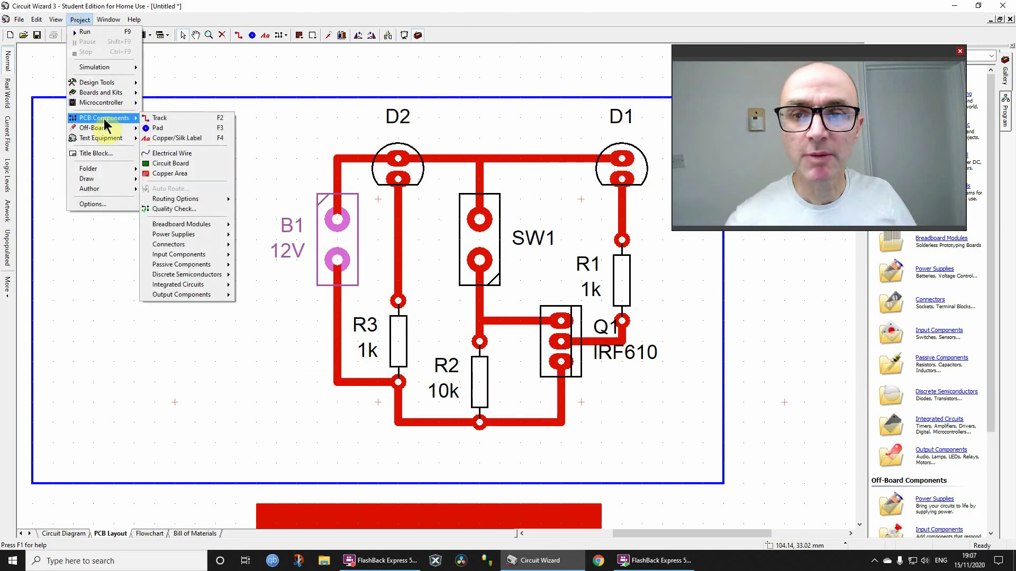
click(188, 209)
click(486, 349)
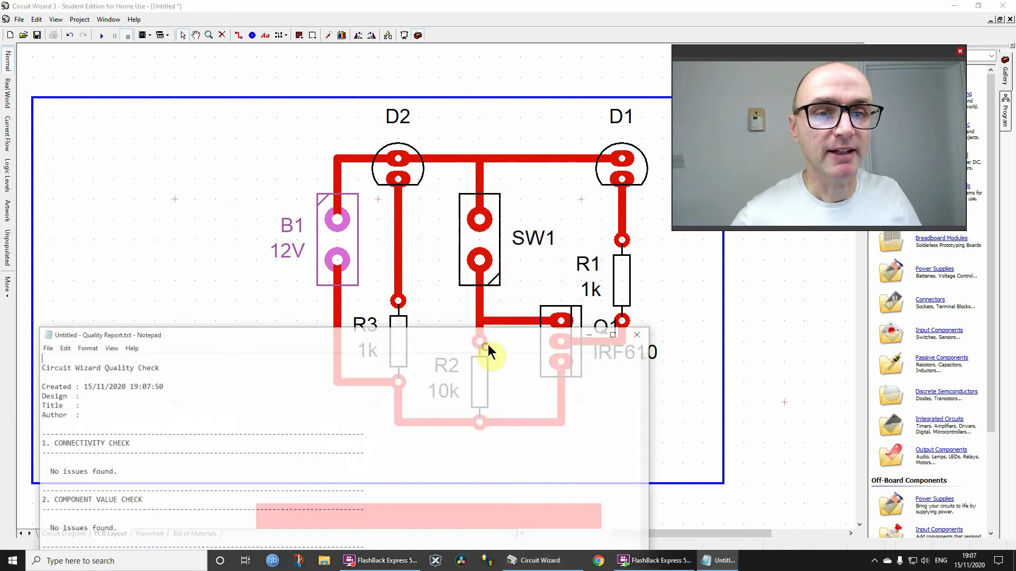
drag(204, 341, 205, 219)
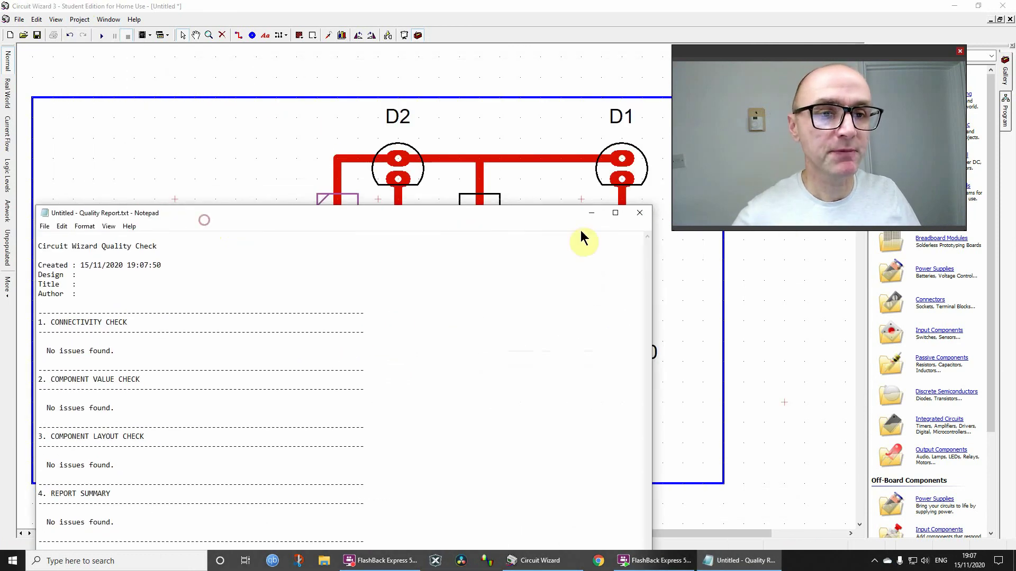
click(641, 212)
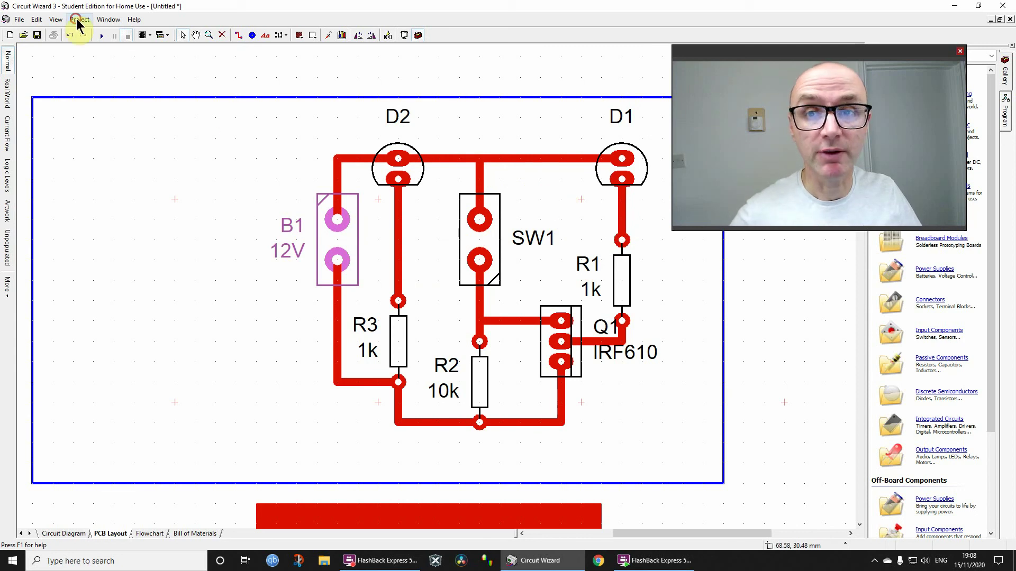
click(79, 19)
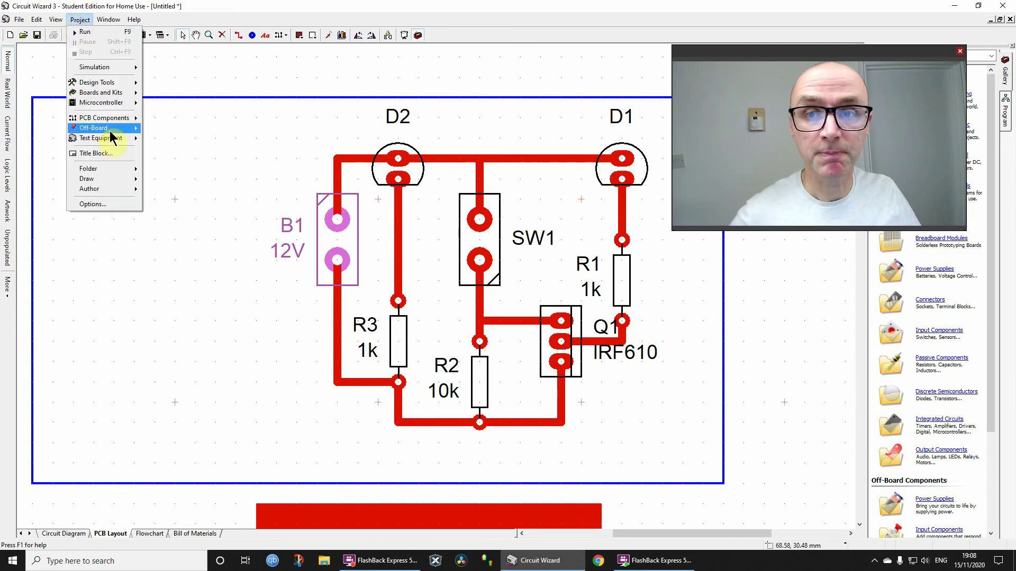
mouse_move(106, 118)
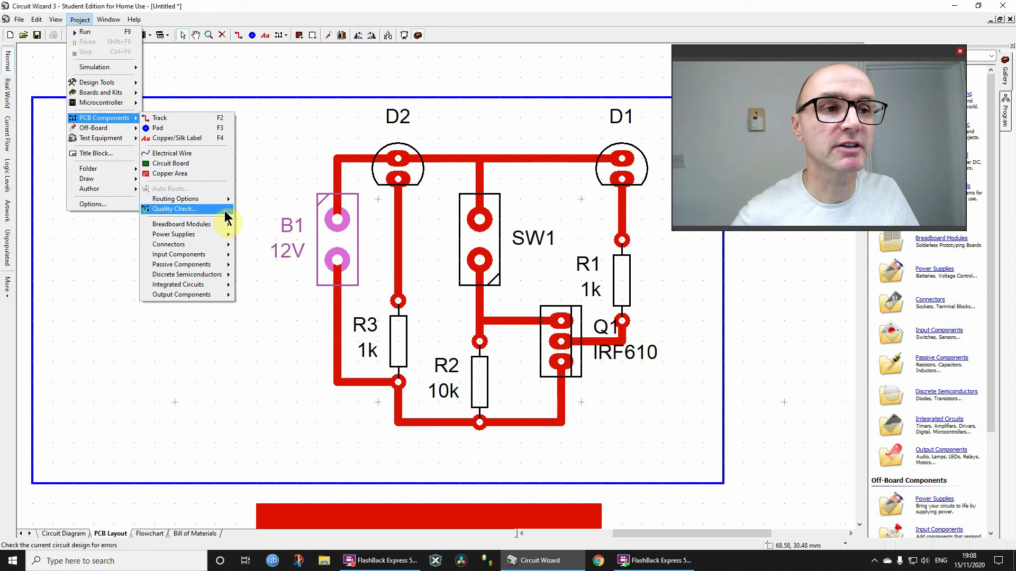
mouse_move(222, 227)
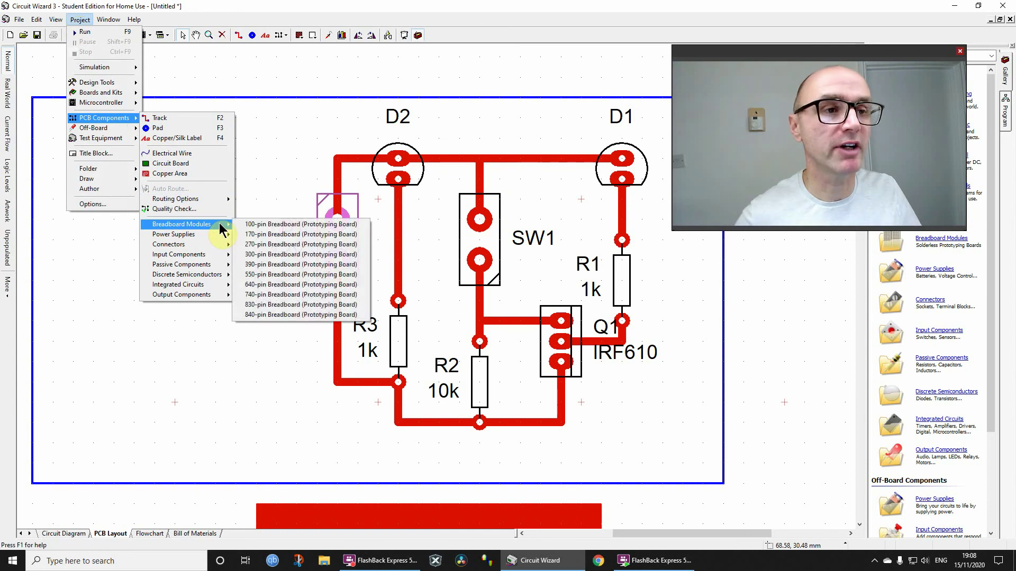
click(264, 129)
click(333, 133)
click(384, 79)
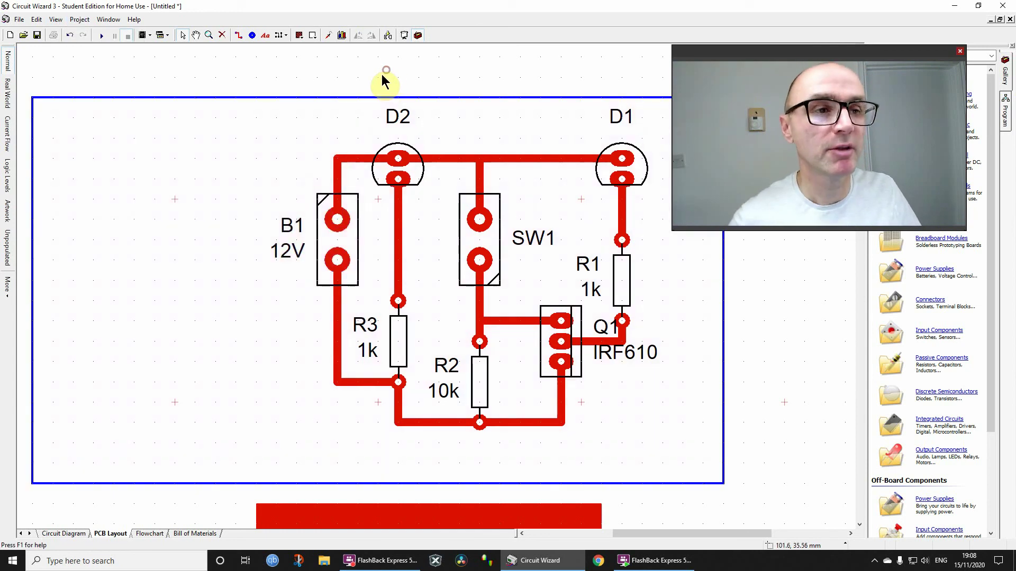